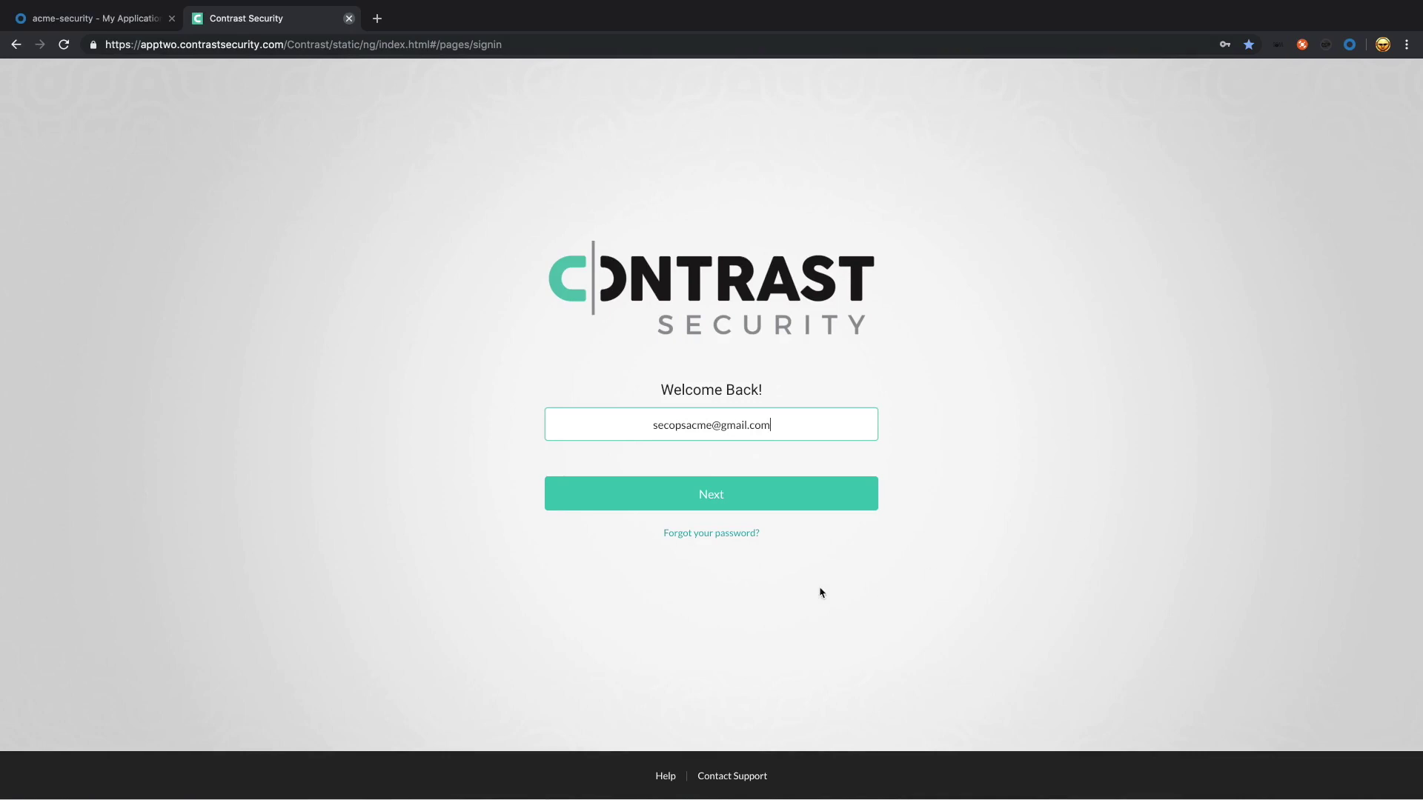
Step: Sign in to Contrast Security with the admin e-mail and autofilled password
left_click(753, 507)
left_click(718, 516)
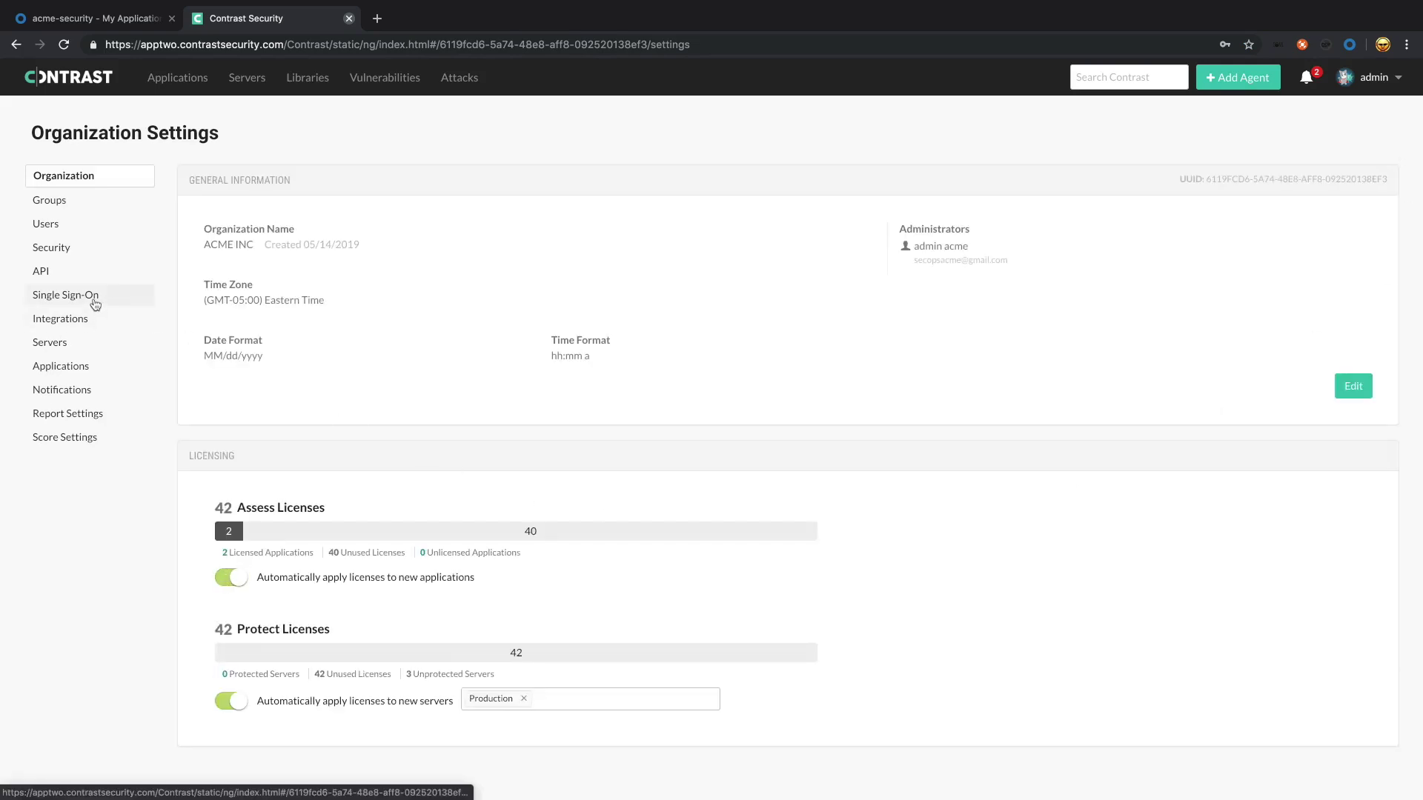
Step: Begin Contrast single sign-on setup with 'okta' as the identity provider name
left_click(95, 297)
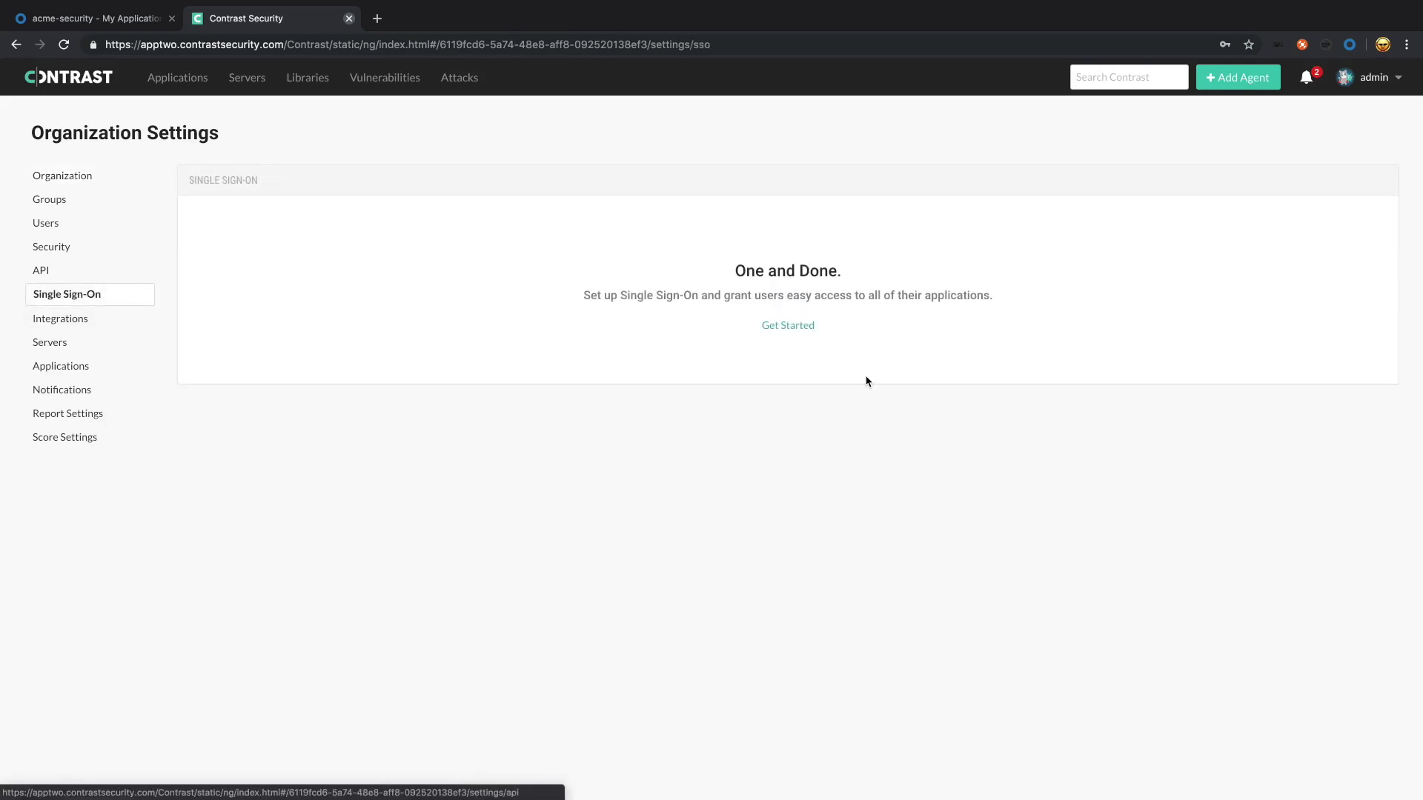
left_click(789, 325)
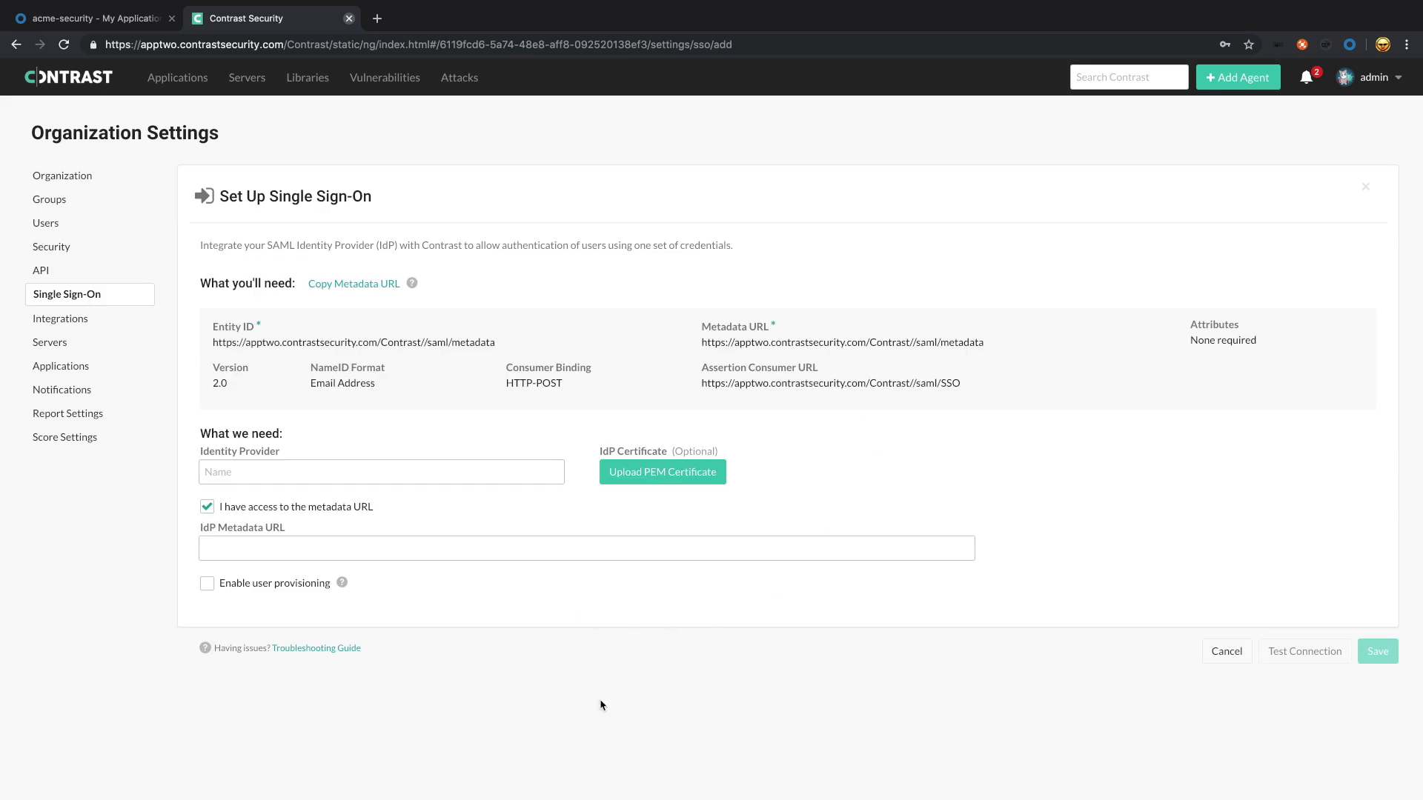
left_click(324, 468)
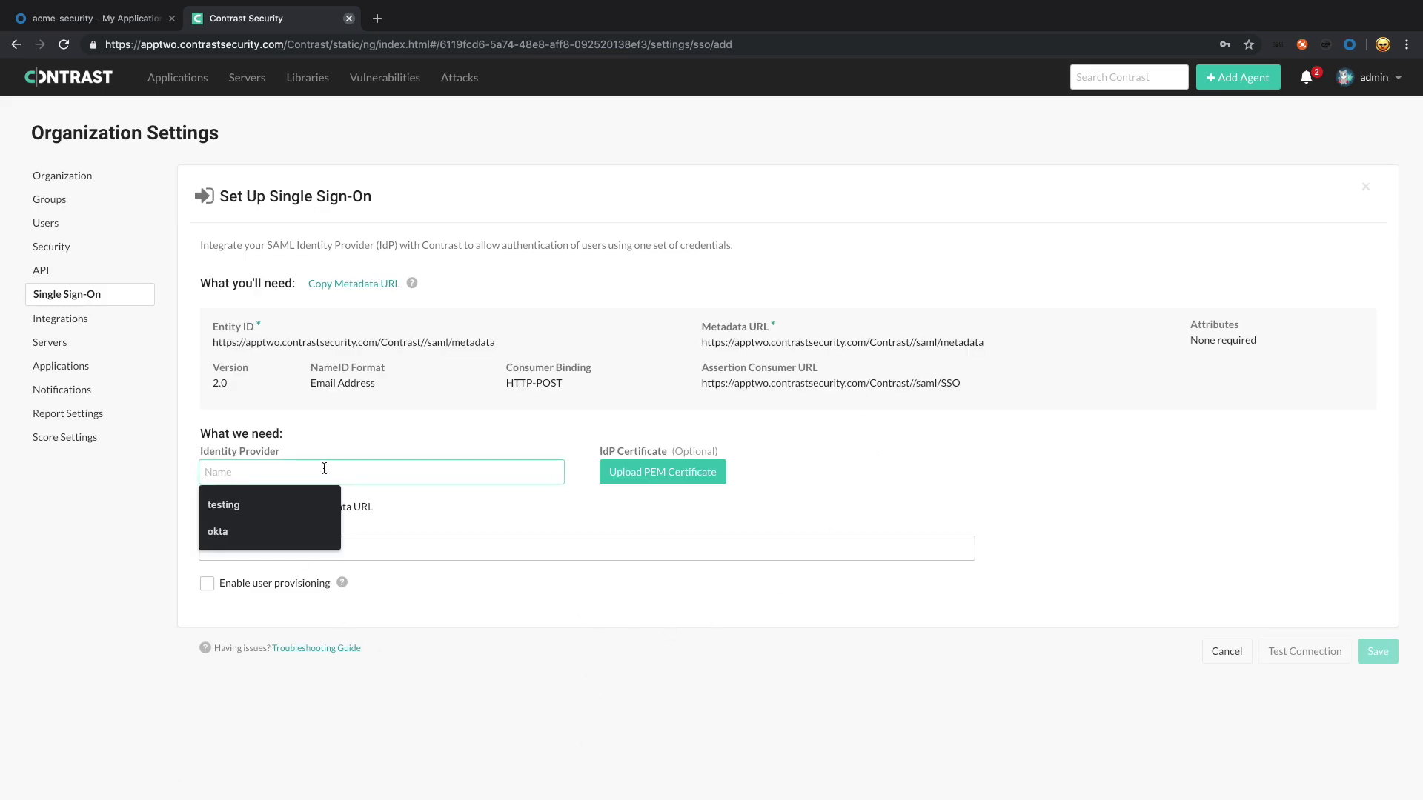
left_click(304, 531)
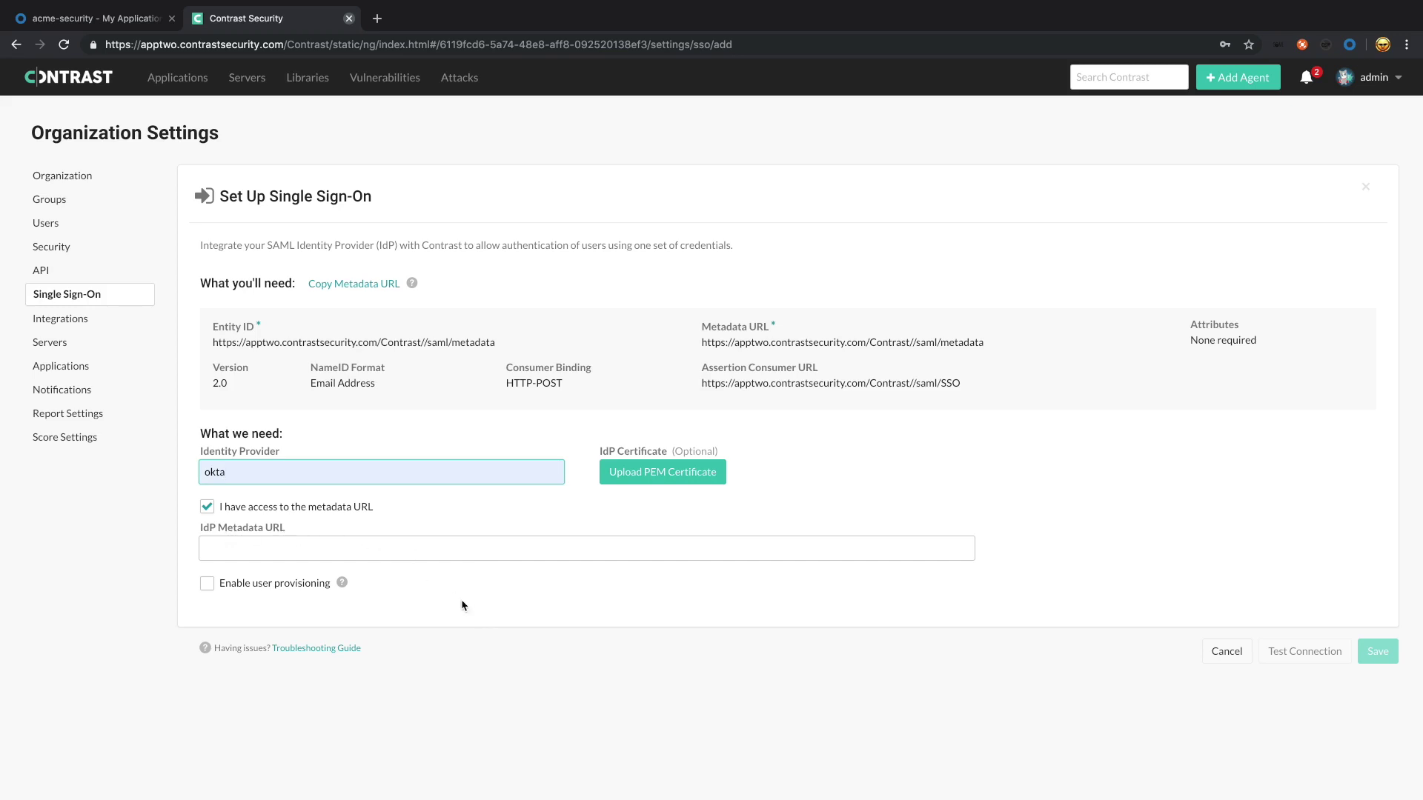
left_click(103, 29)
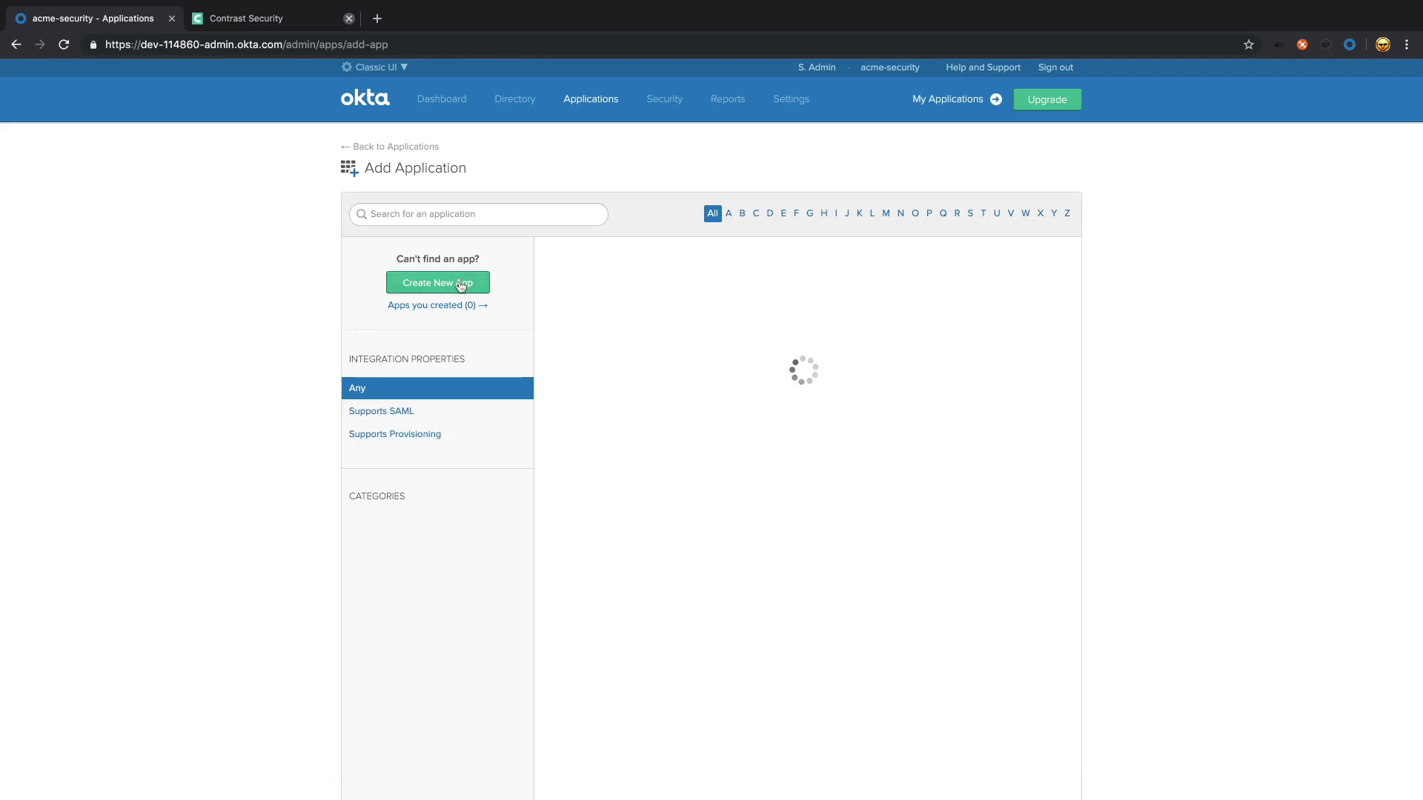
Step: Start a new Okta app integration using the Web platform and SAML 2.0 sign-on
left_click(459, 288)
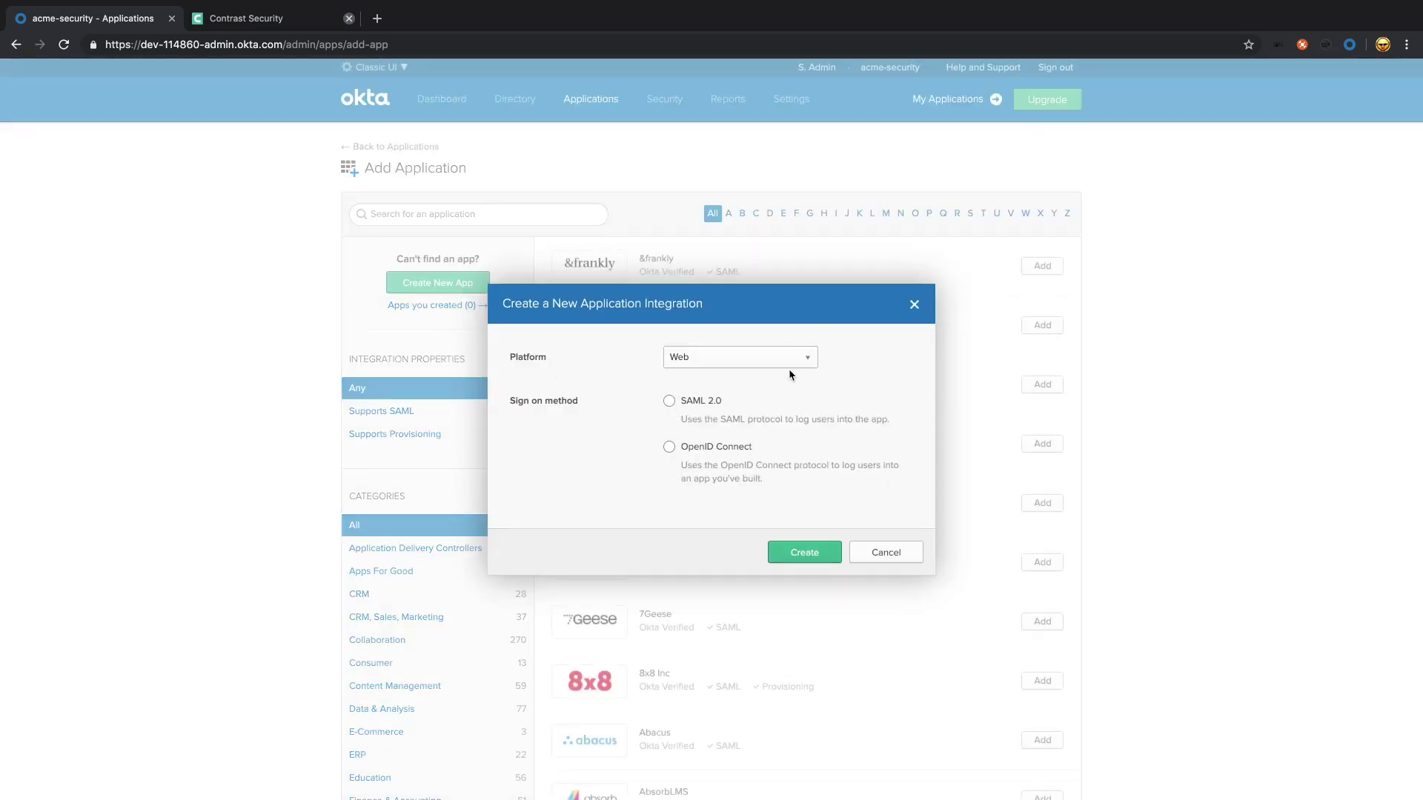
Step: Create the SAML integration named 'contrast' and advance to its Configure SAML step
left_click(805, 553)
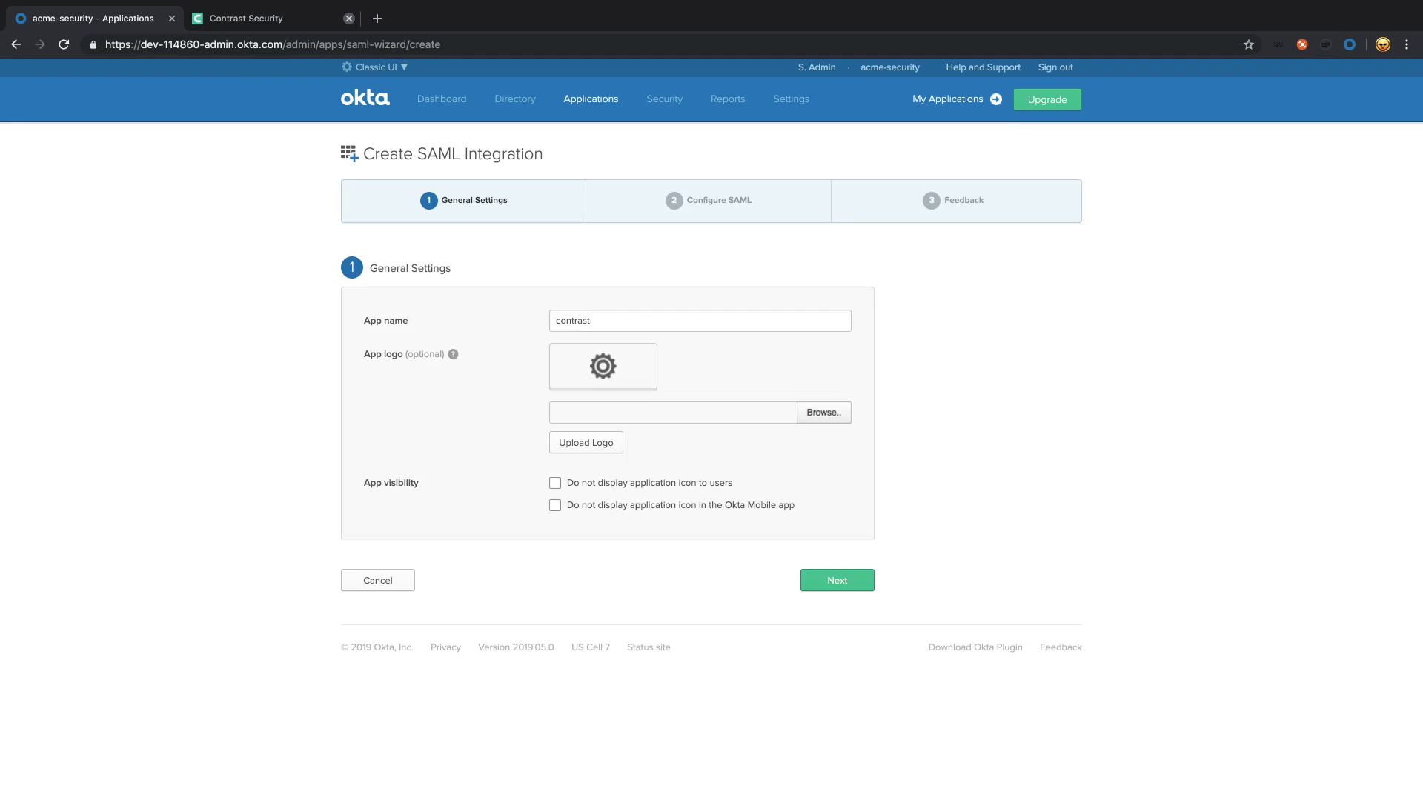
left_click(860, 587)
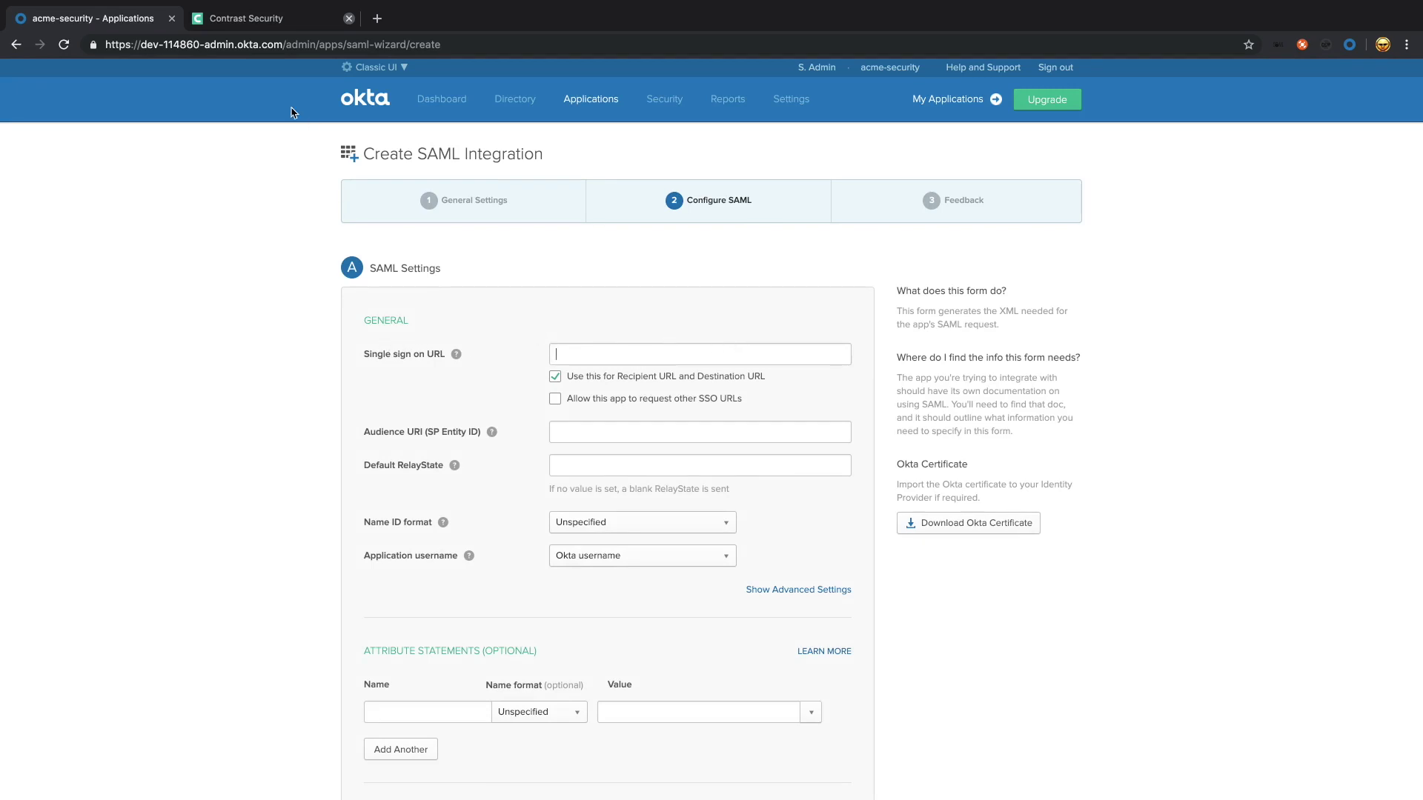
left_click(268, 22)
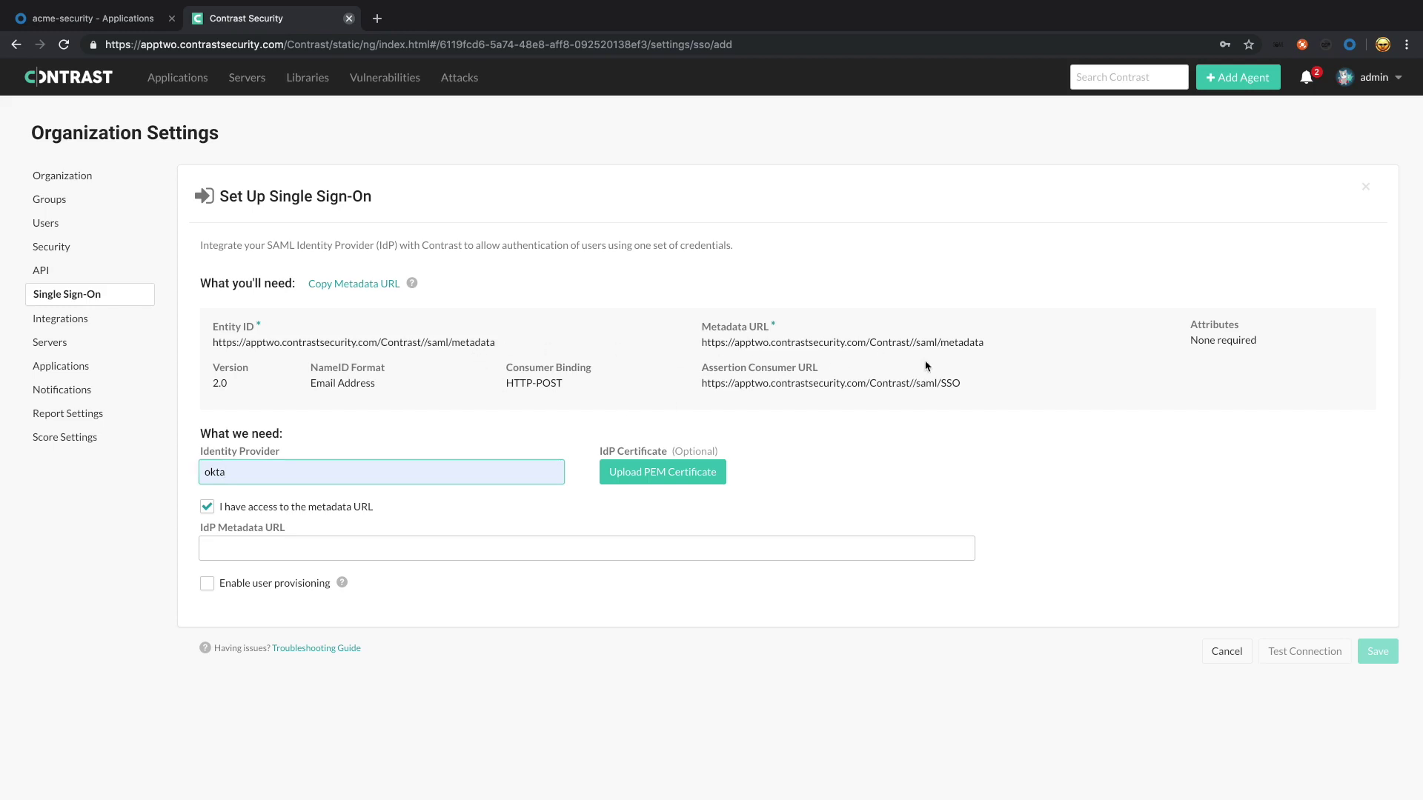
Step: Copy Contrast's Assertion Consumer URL (…/Contrast//saml/SSO) into Okta's Single sign on URL
left_click_drag(961, 383, 701, 380)
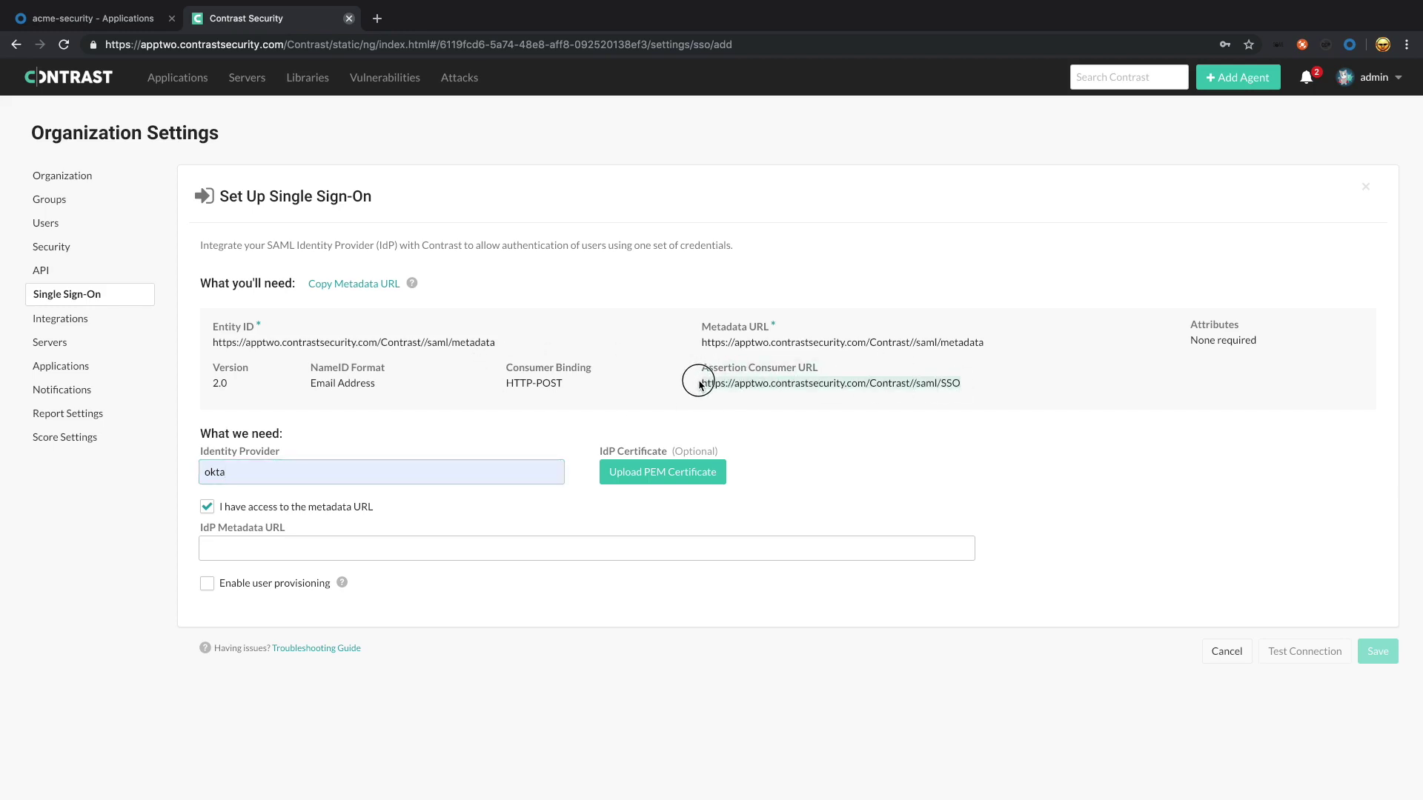
right_click(783, 380)
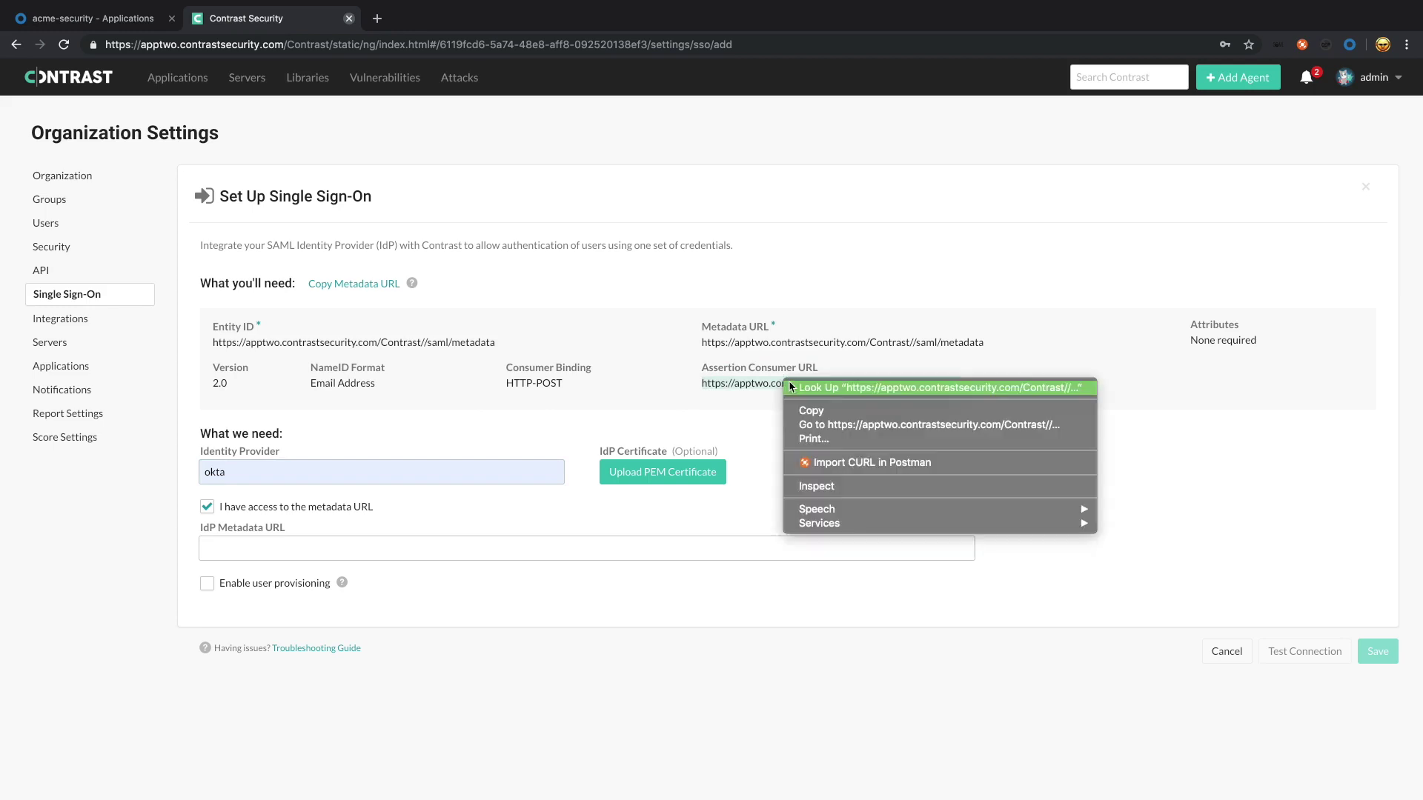
left_click(791, 409)
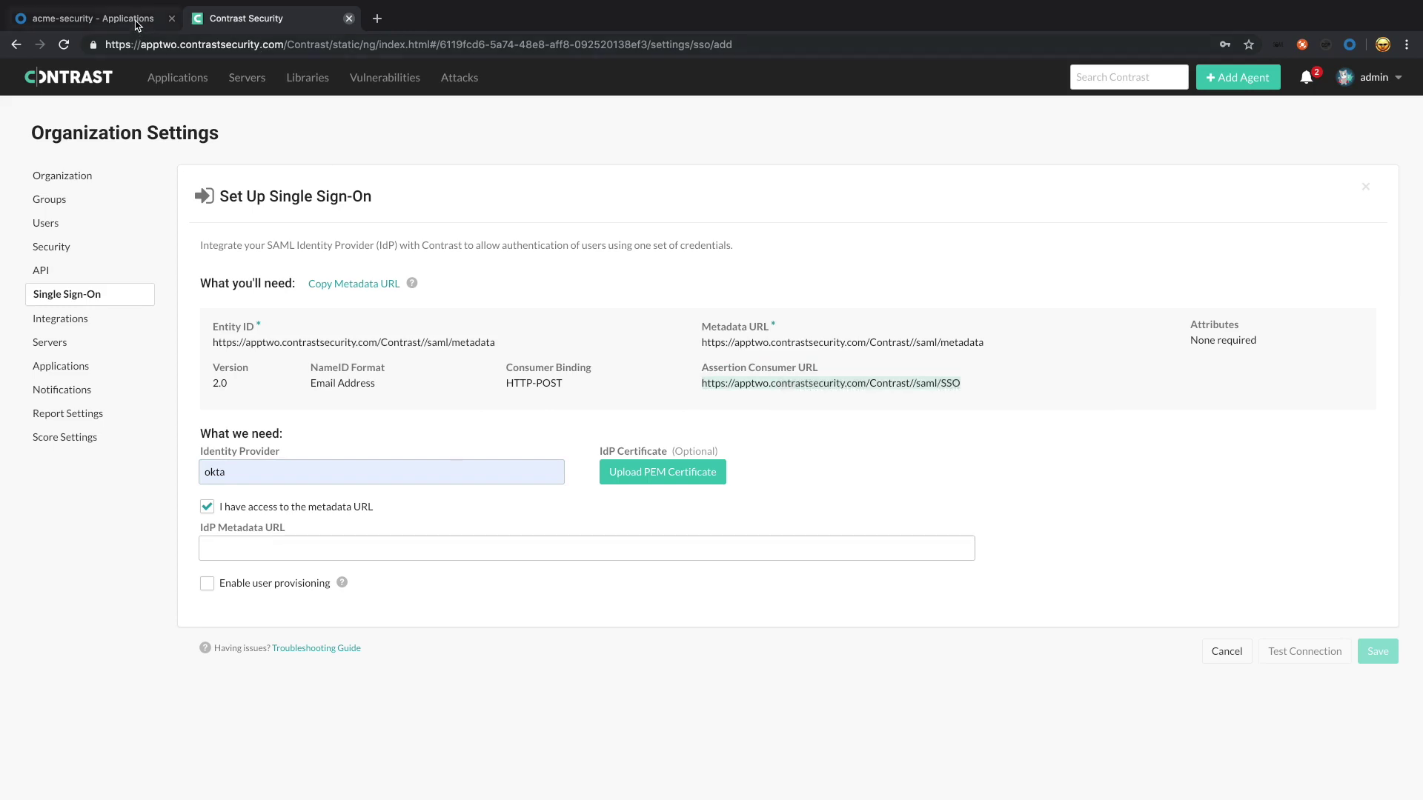
left_click(139, 22)
right_click(621, 351)
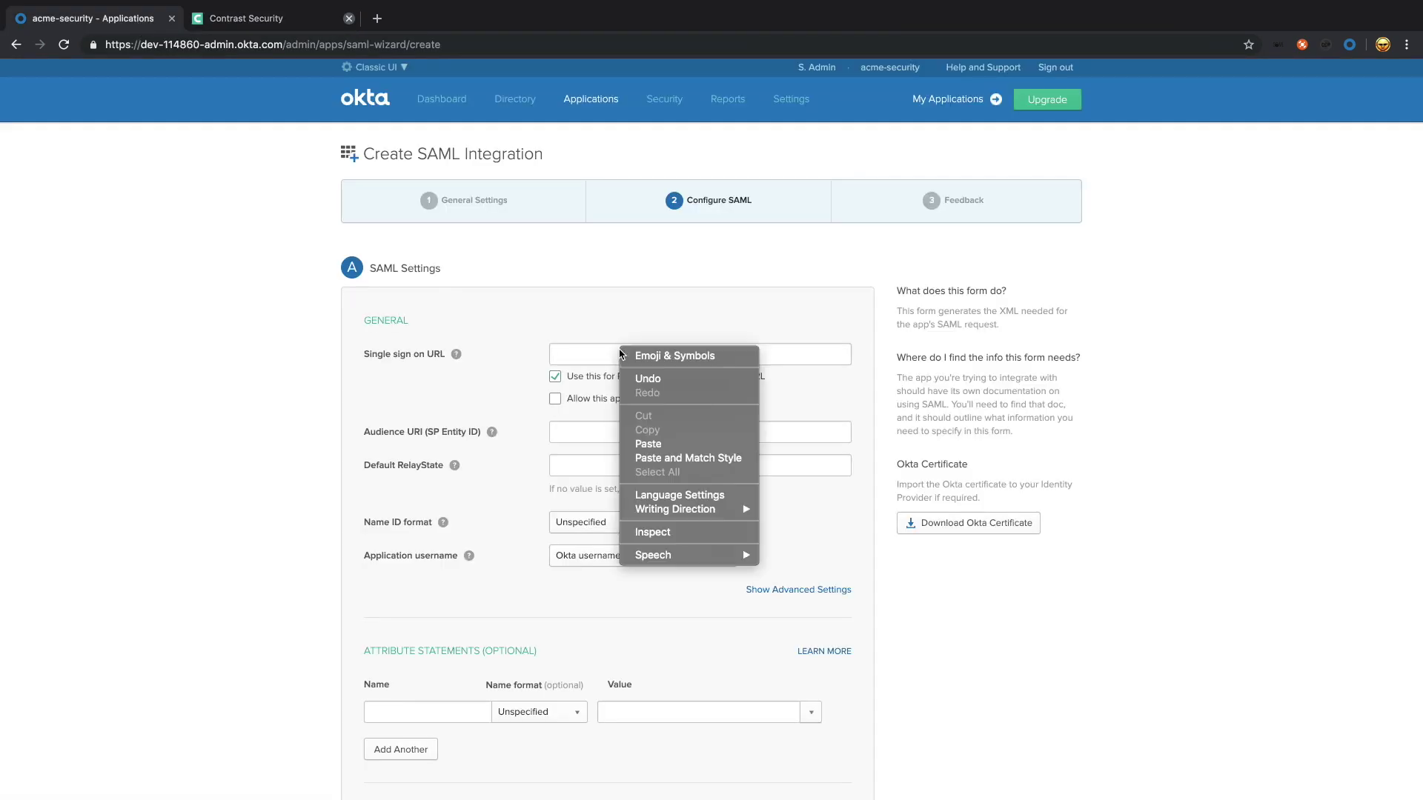
left_click(674, 444)
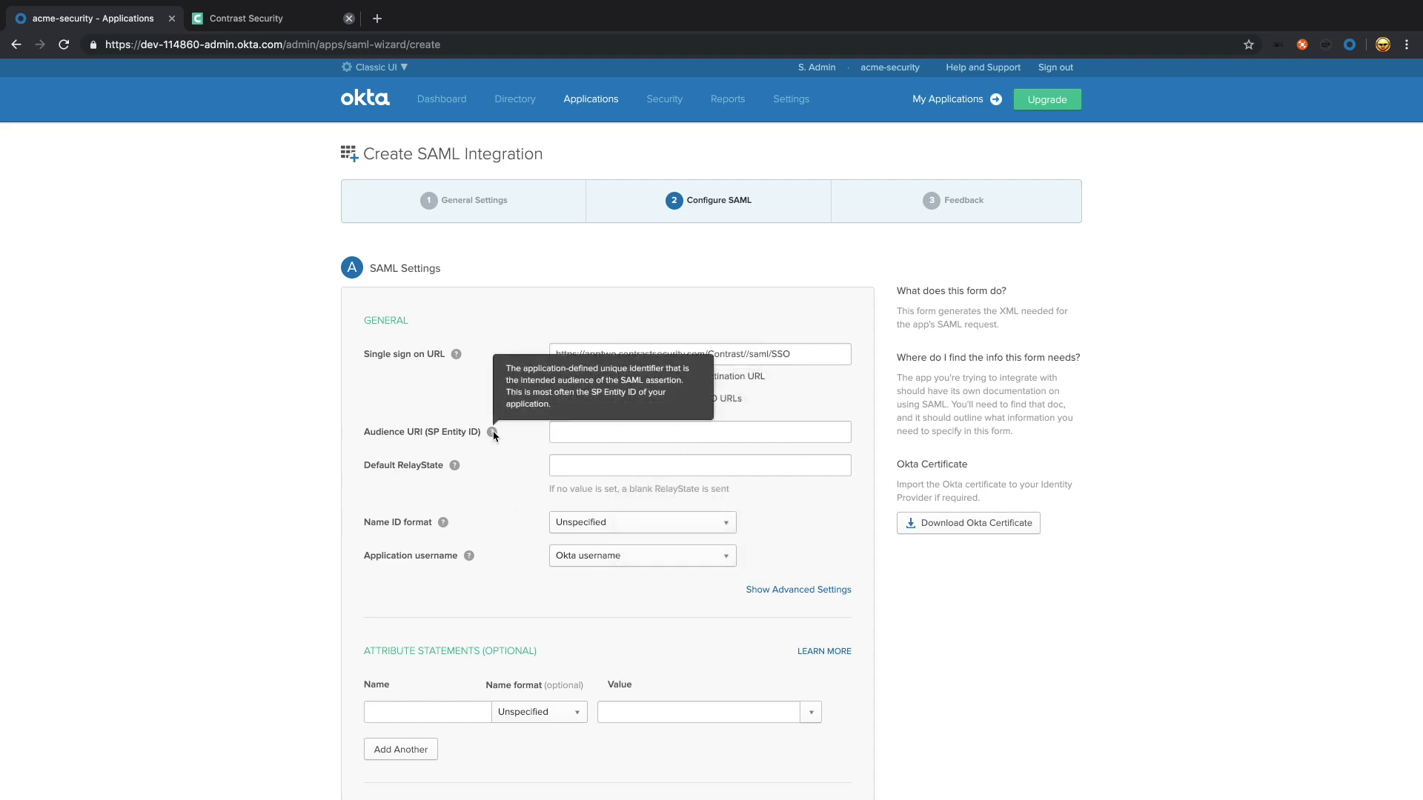
Step: Copy Contrast's Metadata URL (…/saml/metadata) into Okta's Audience URI field
left_click(244, 19)
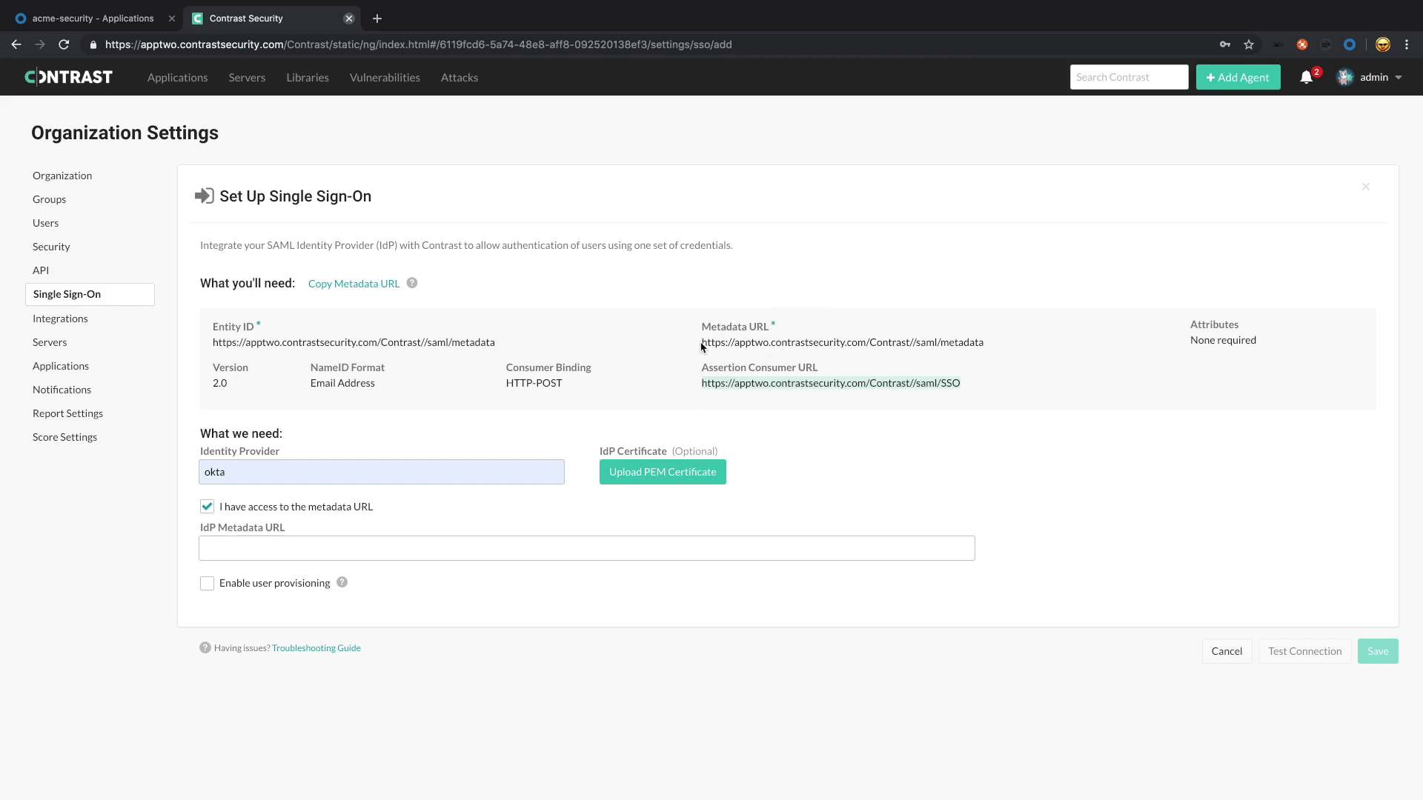
left_click_drag(703, 346, 988, 344)
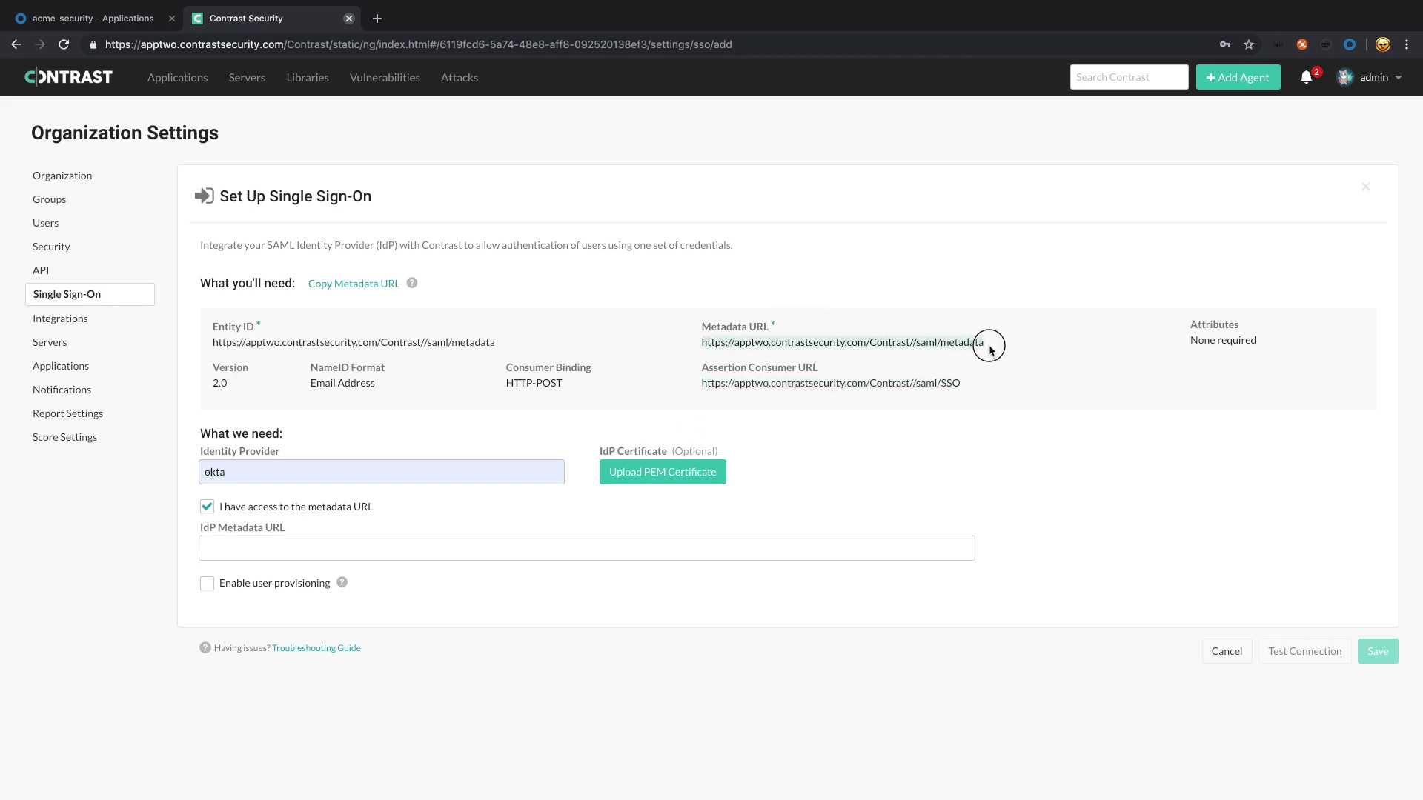
right_click(911, 350)
left_click(963, 375)
left_click(152, 22)
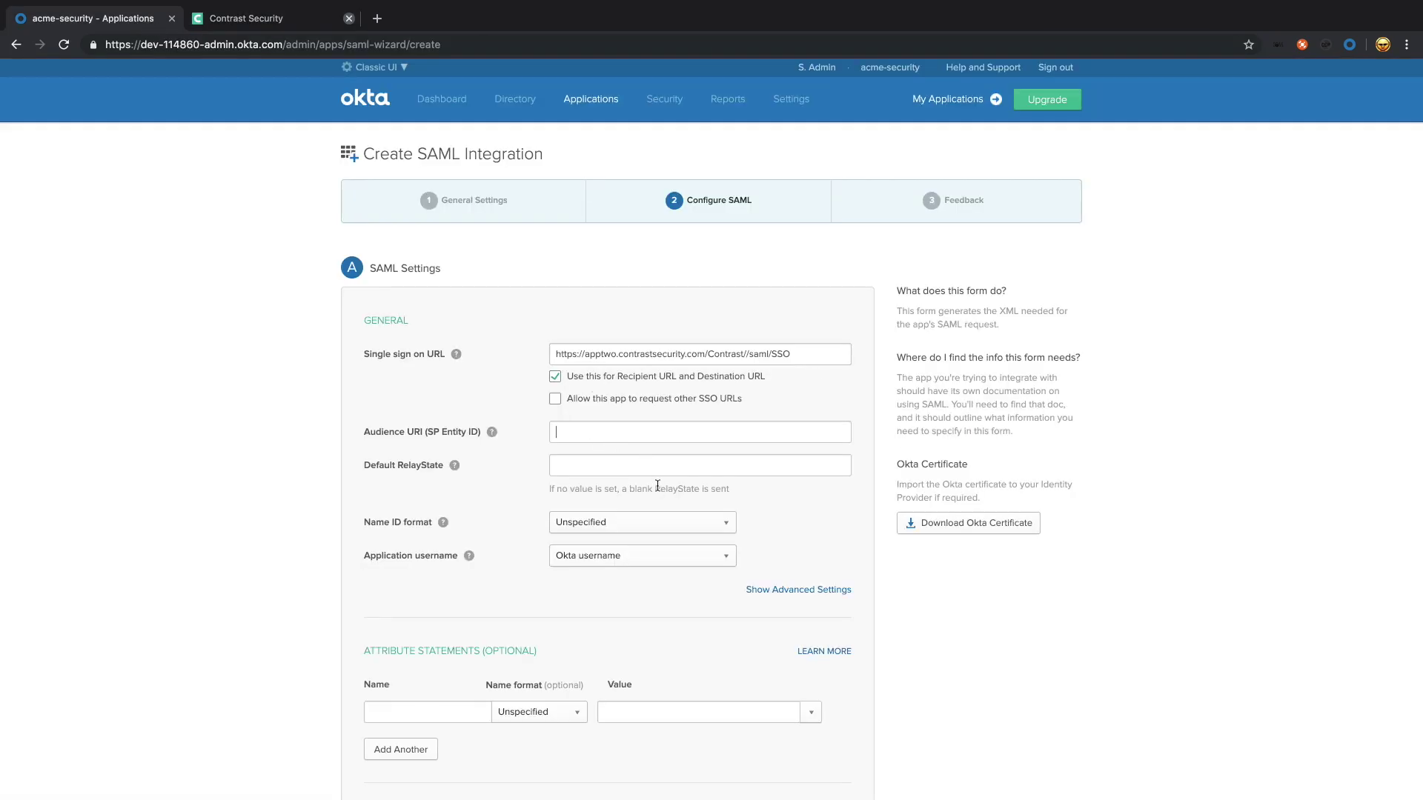
right_click(603, 431)
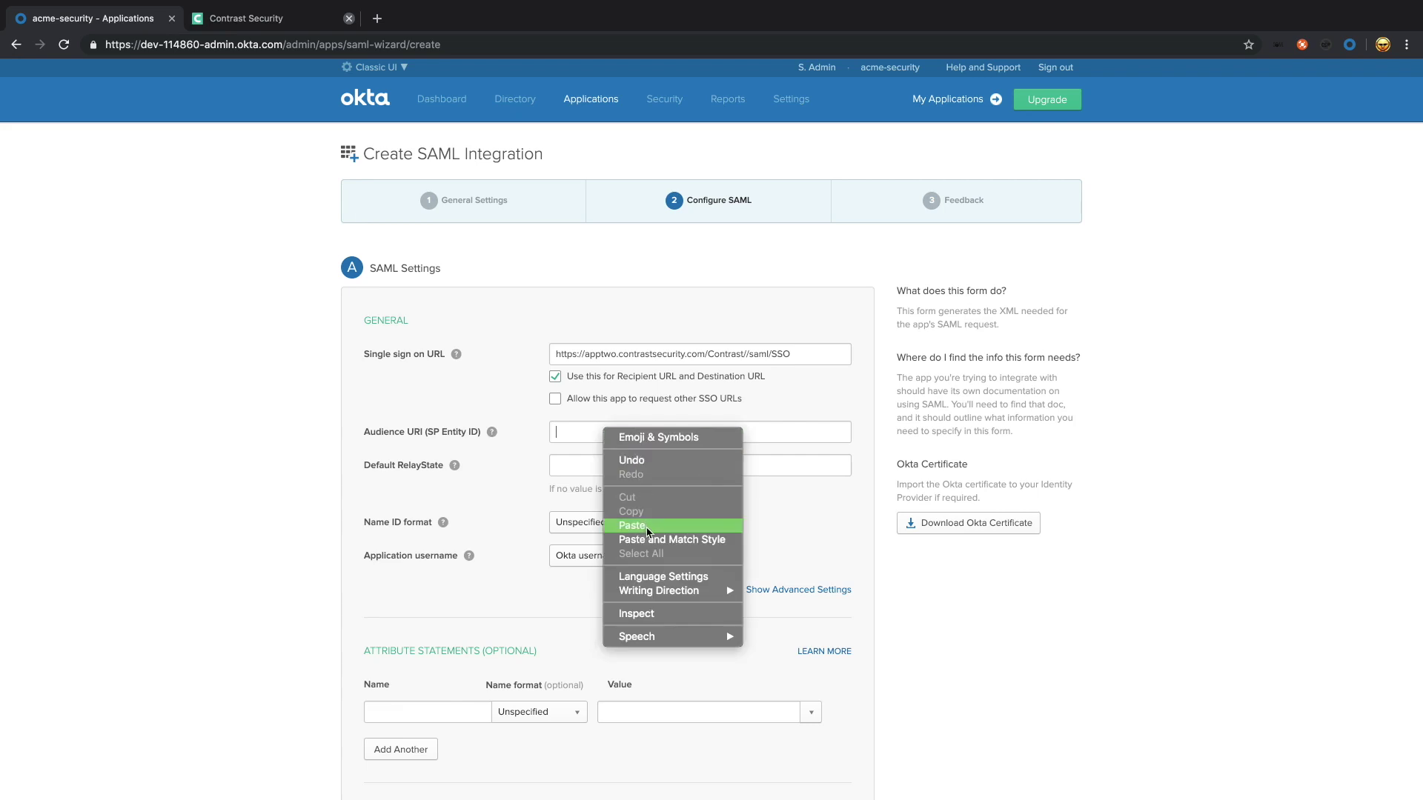
left_click(647, 529)
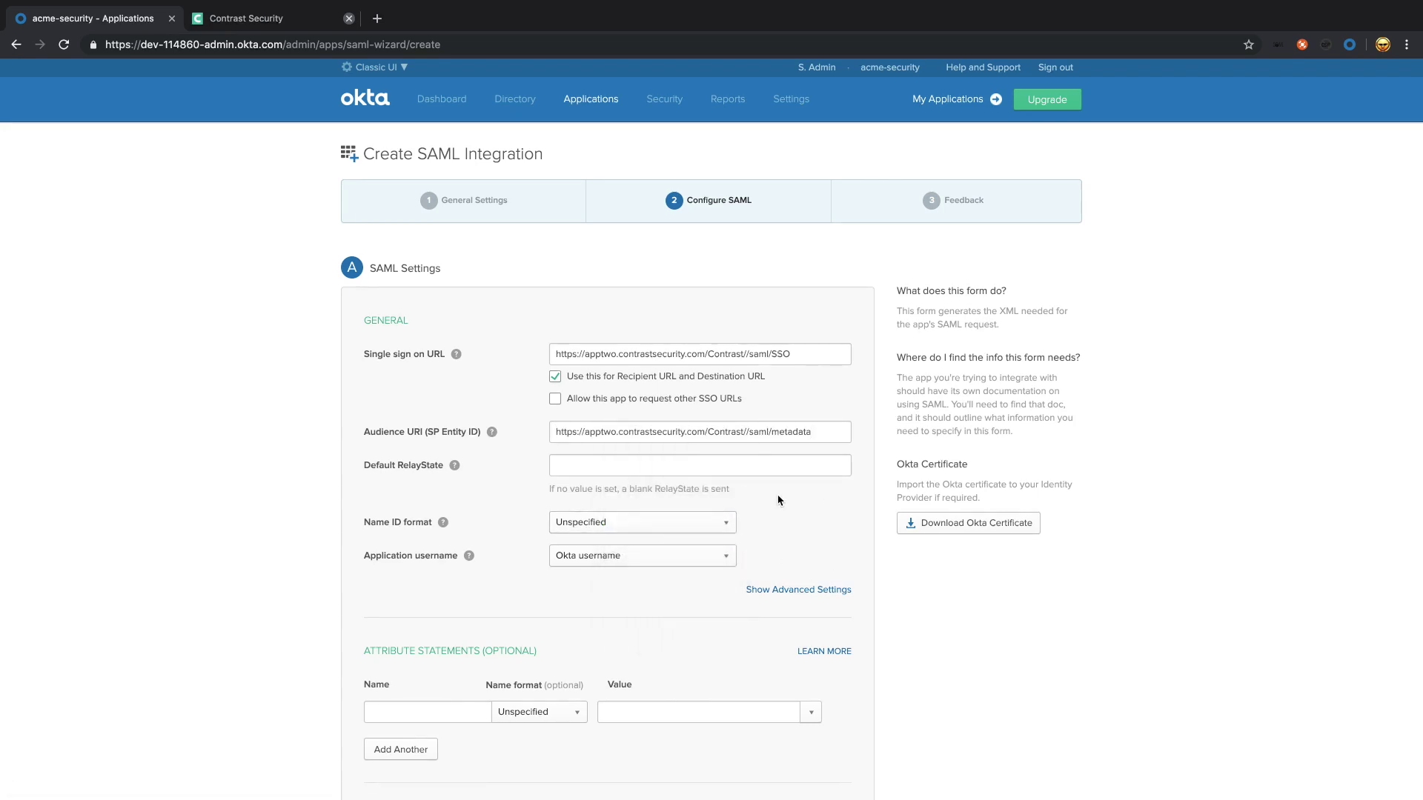
Step: Set Name ID format to EmailAddress and application username to Email
left_click(642, 523)
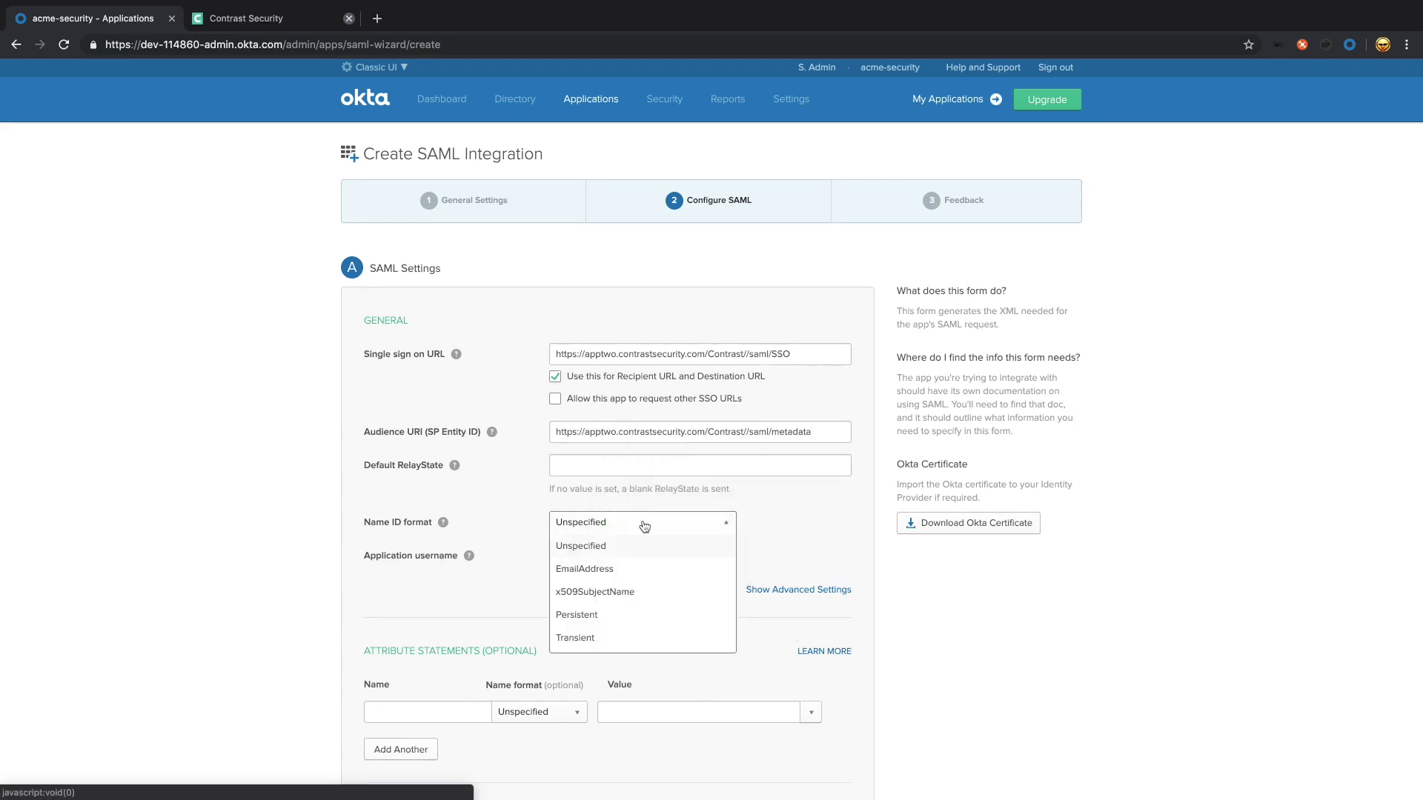
left_click(621, 575)
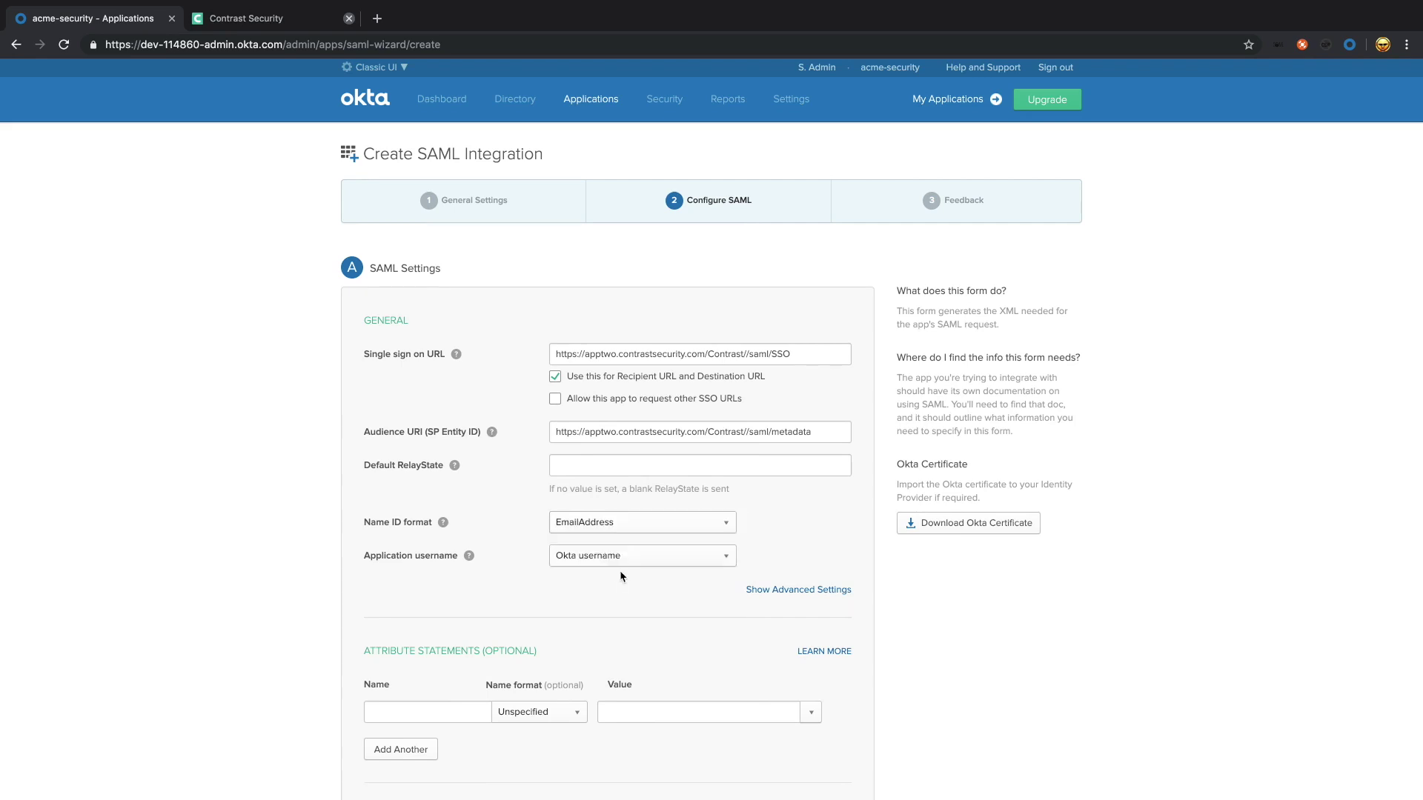
left_click(630, 561)
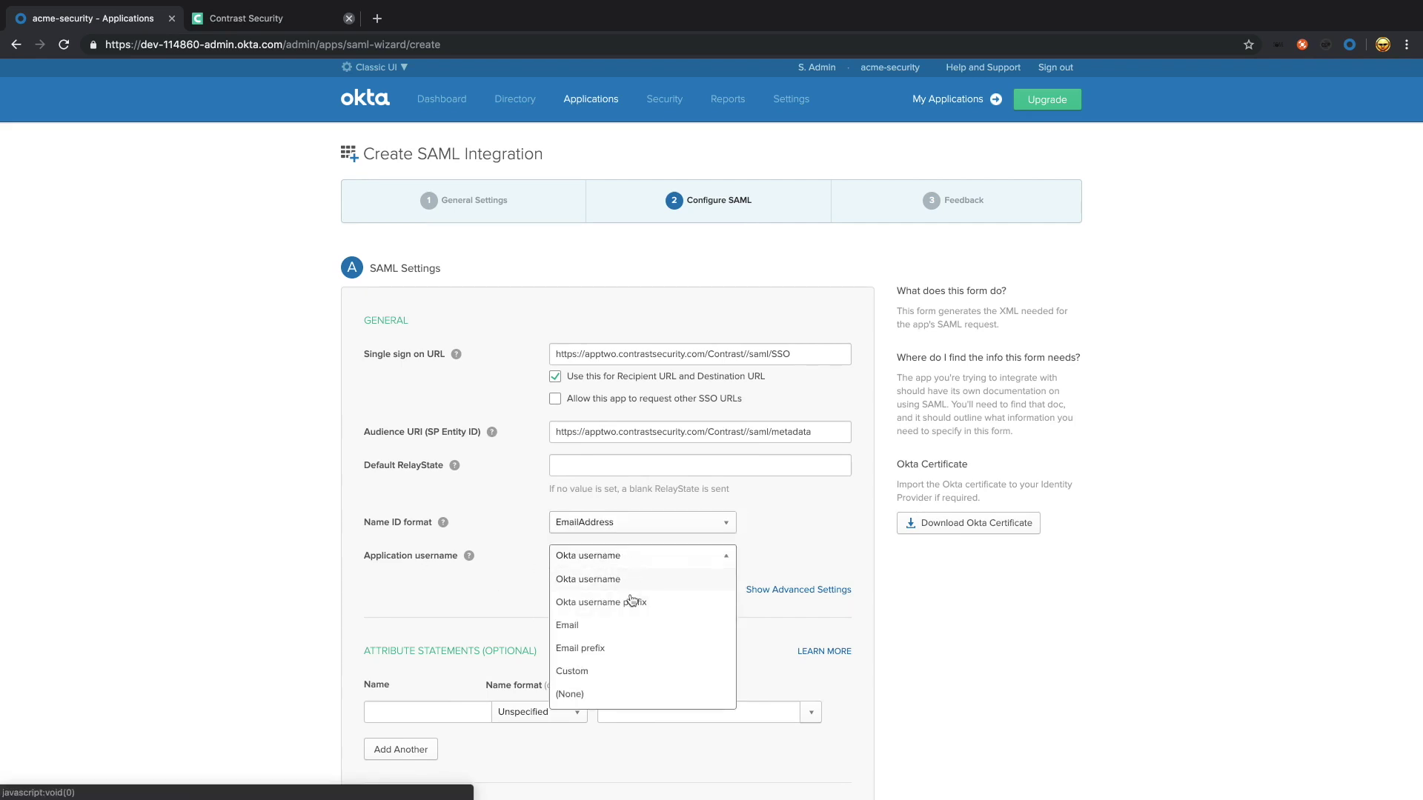
left_click(618, 635)
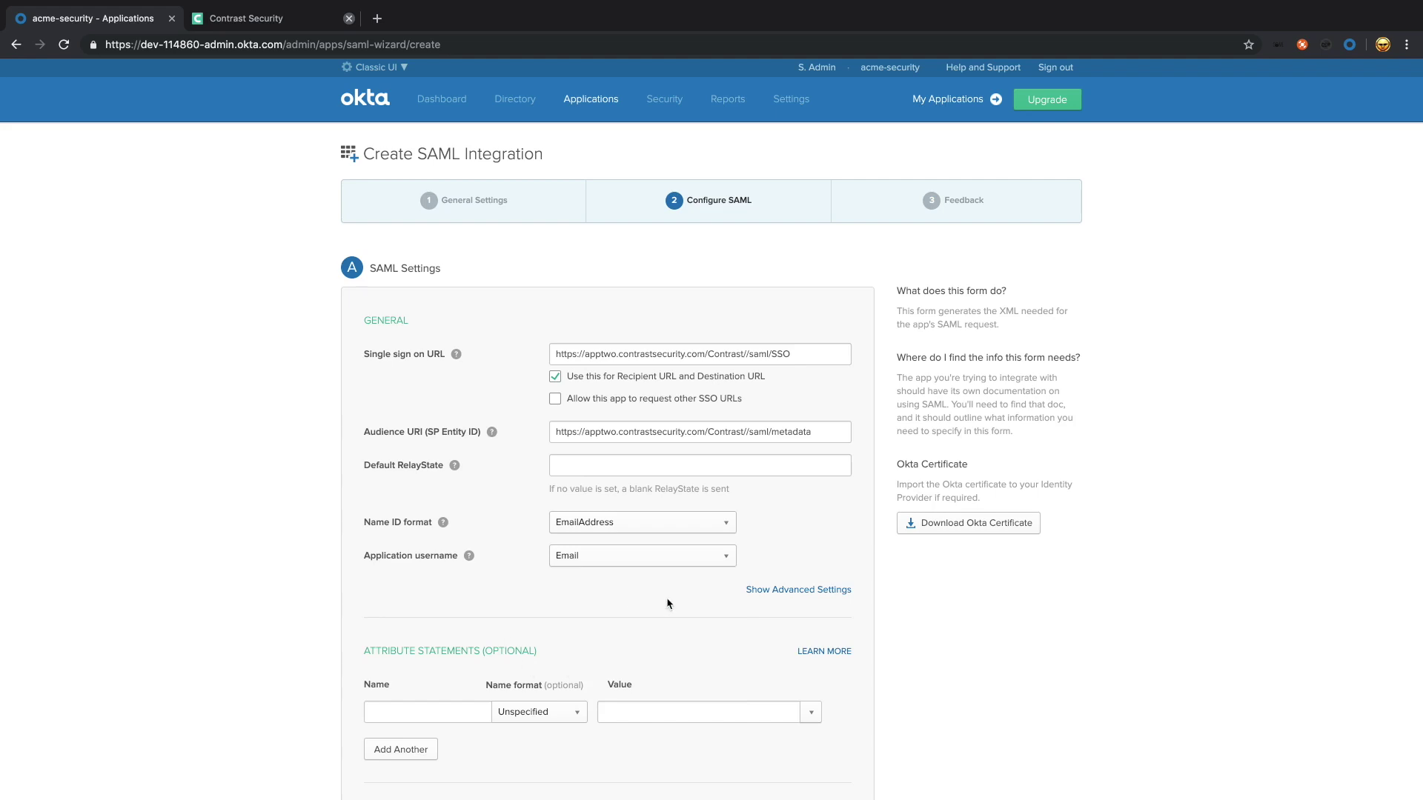
Step: Mark contrast as a software vendor integration and finish creating the app
scroll(1054, 627, "down", 4)
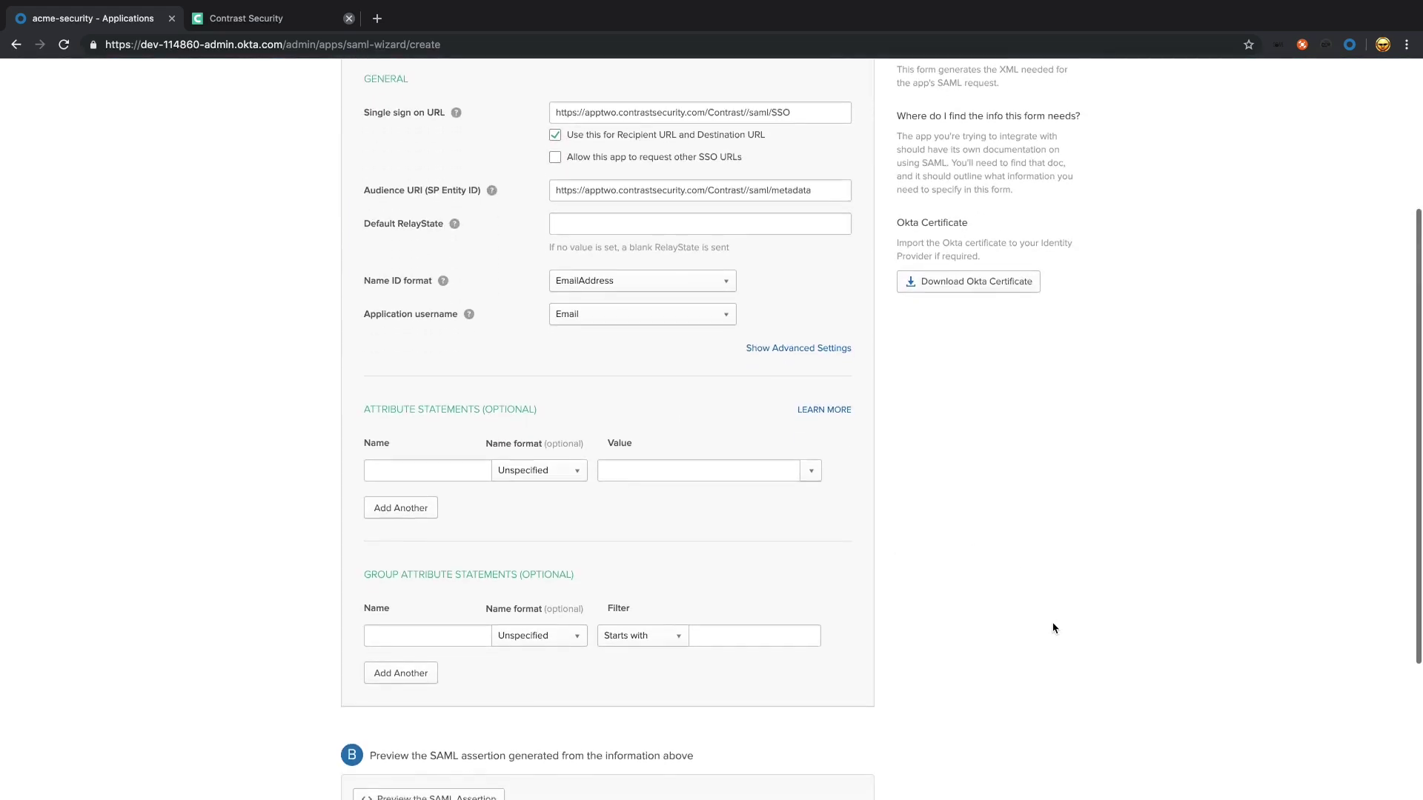
scroll(1054, 627, "down", 1)
scroll(1054, 627, "down", 2)
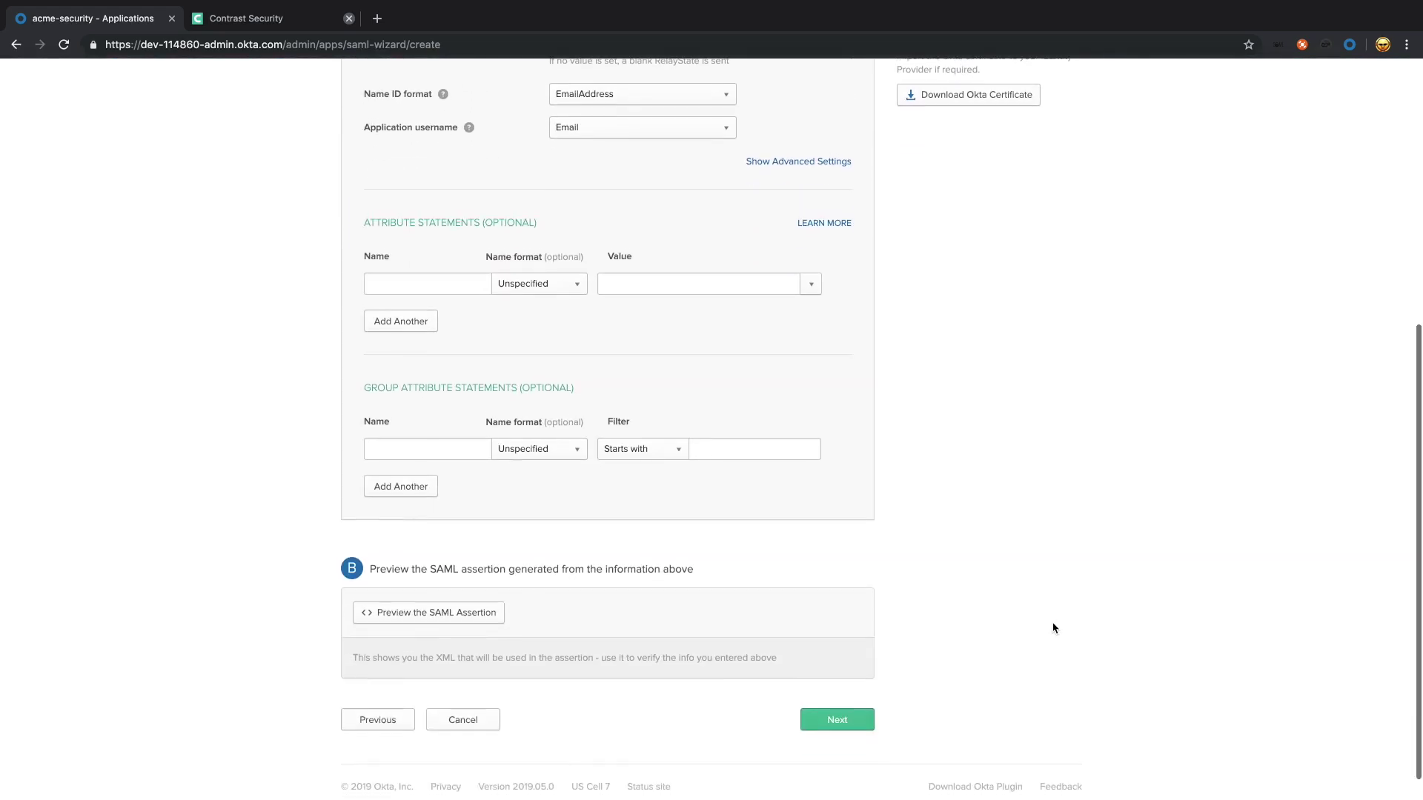
left_click(840, 711)
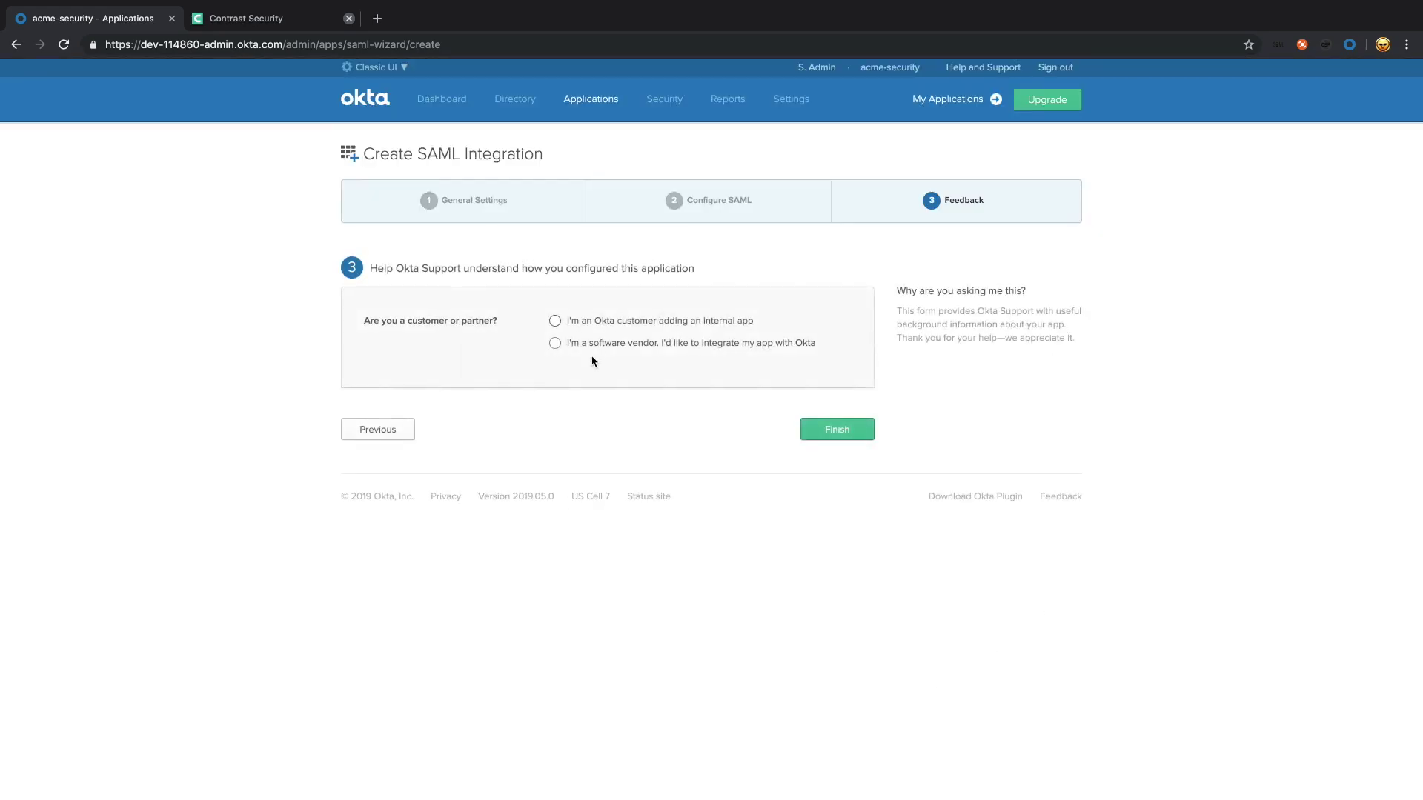
left_click(593, 345)
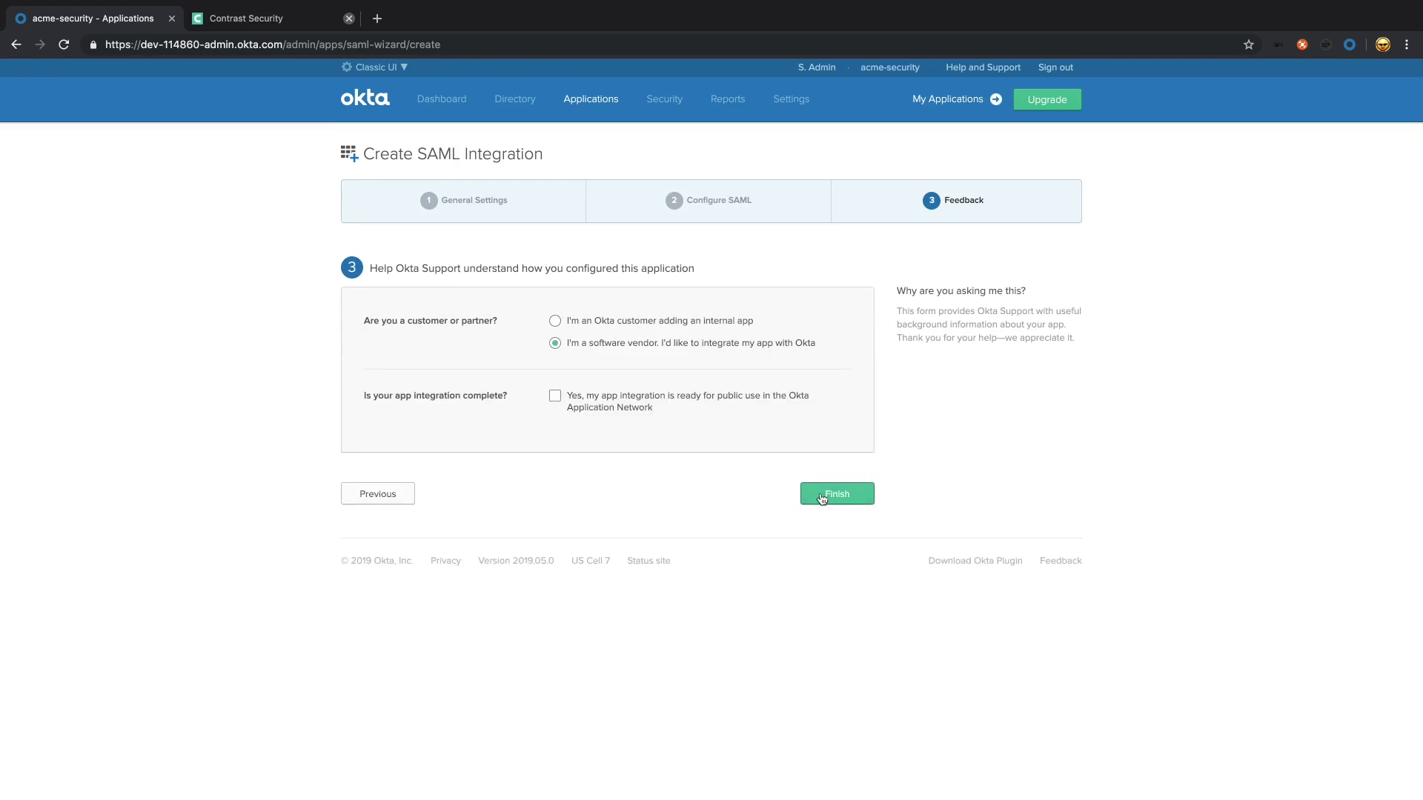
left_click(823, 499)
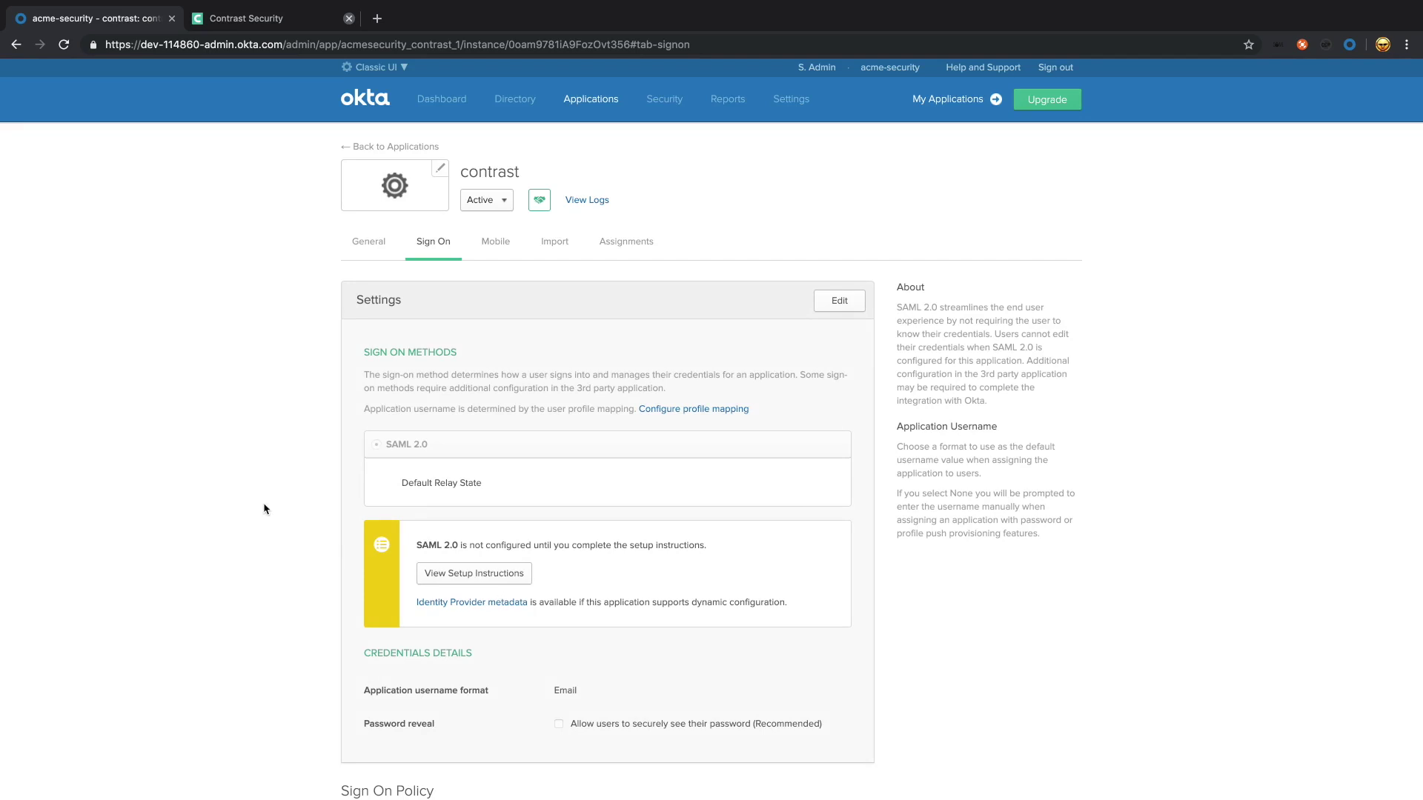
Step: Open Okta's Identity Provider metadata document and copy its page address
scroll(263, 504, "down", 1)
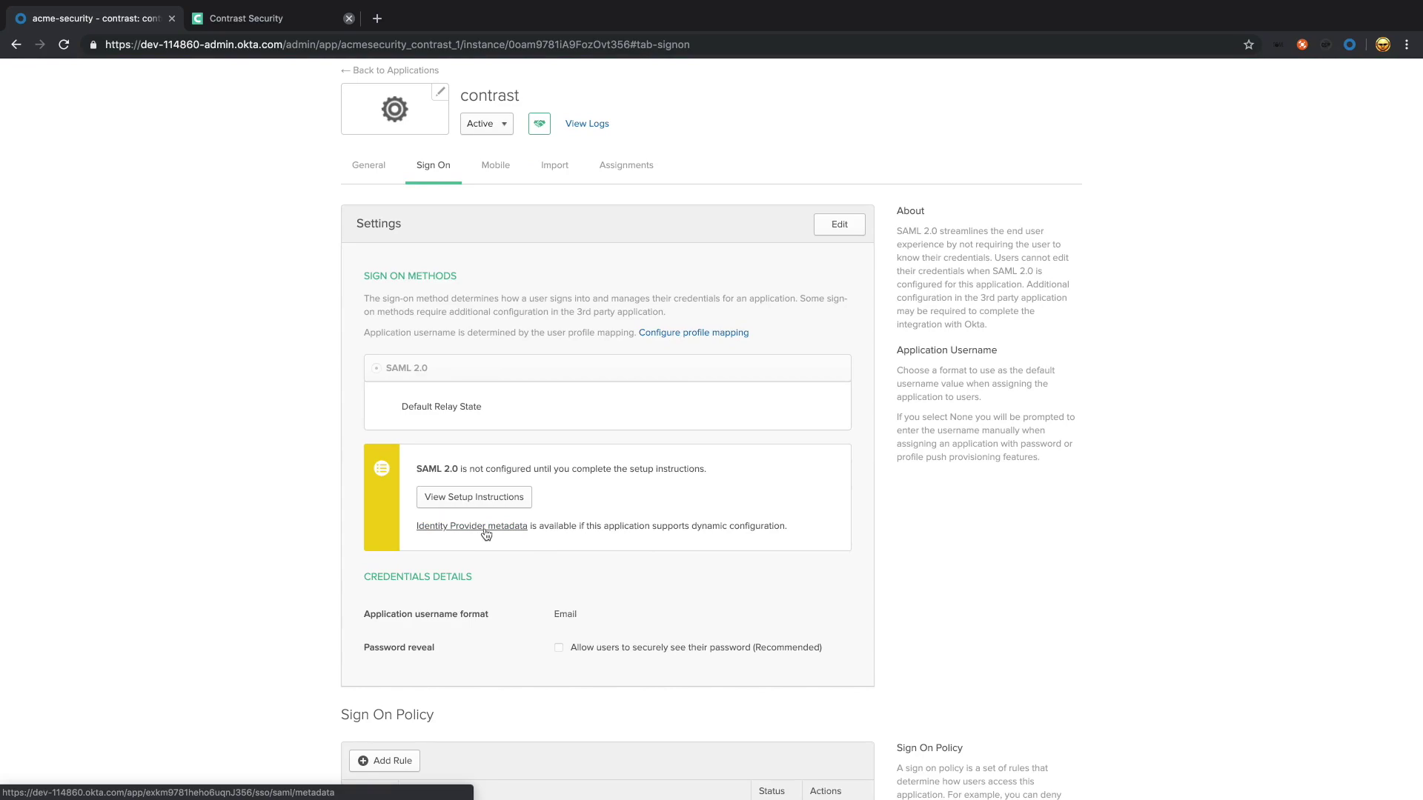
left_click(485, 529)
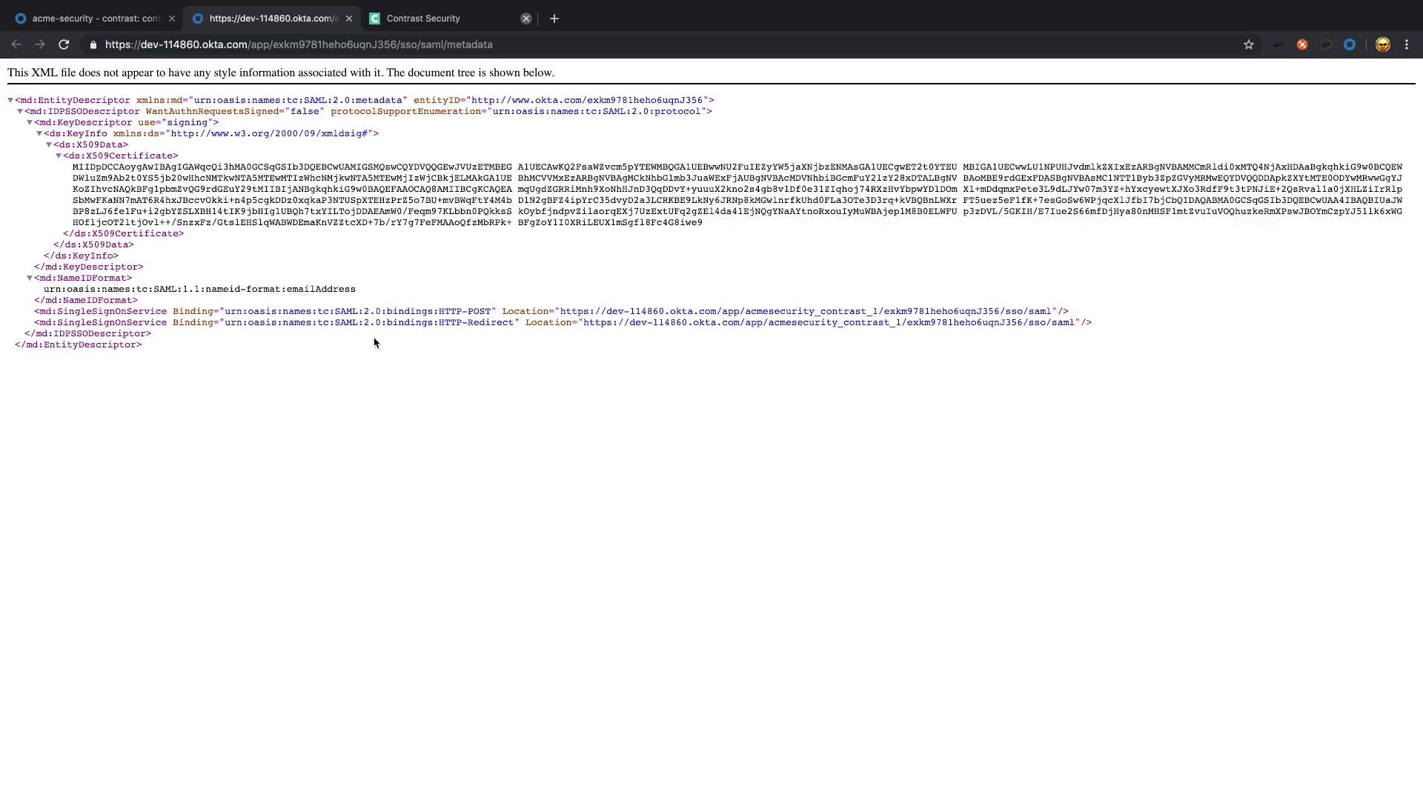
left_click(494, 46)
key("ctrl+c")
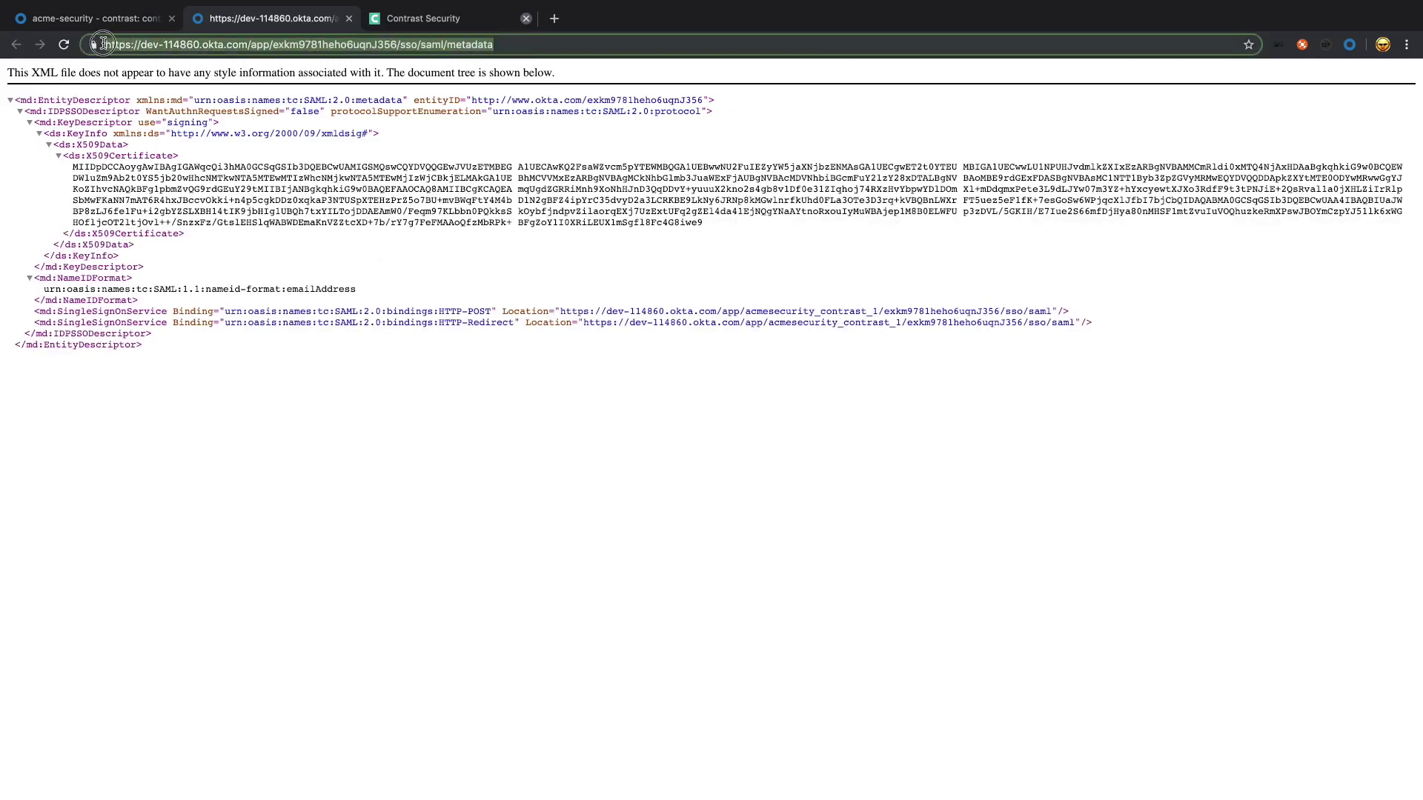
right_click(198, 46)
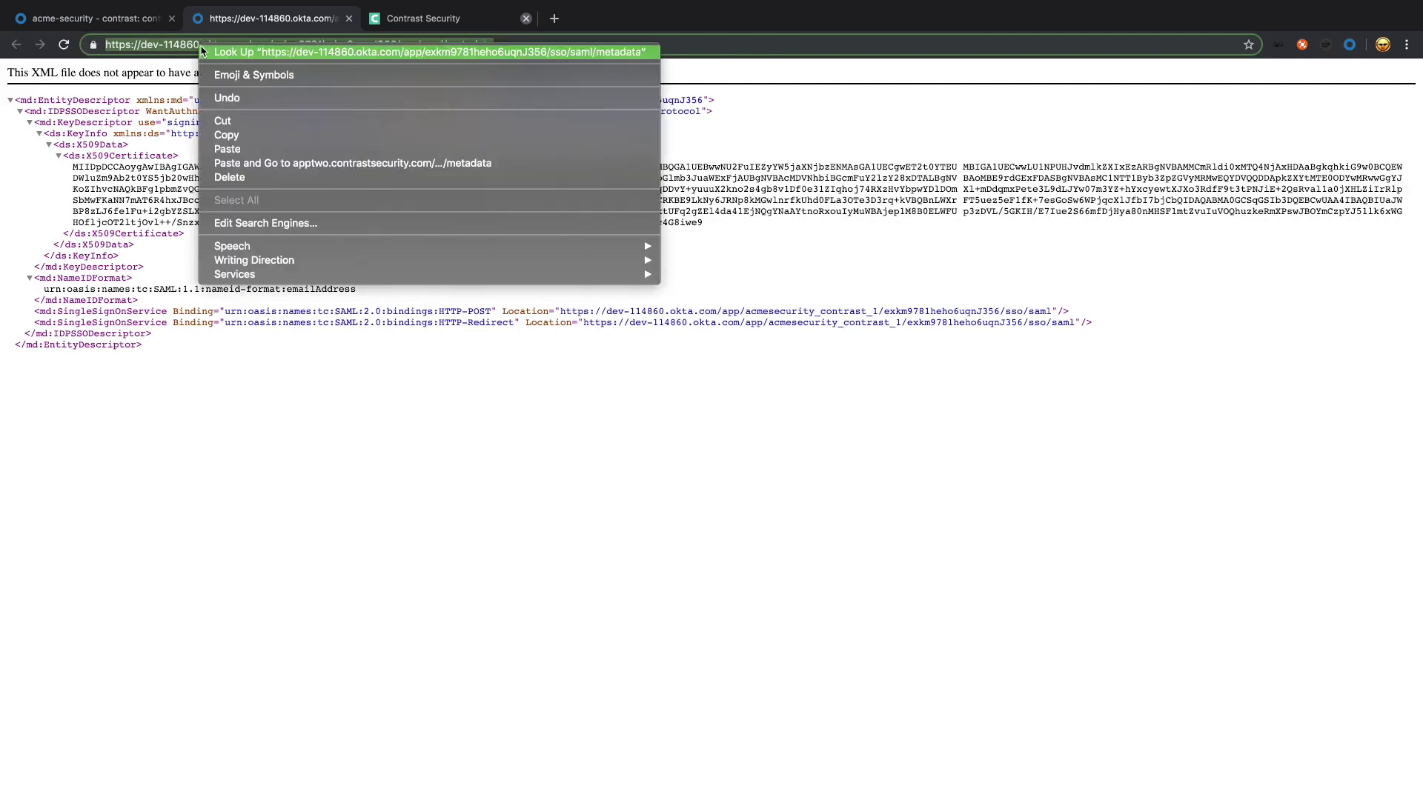
left_click(254, 136)
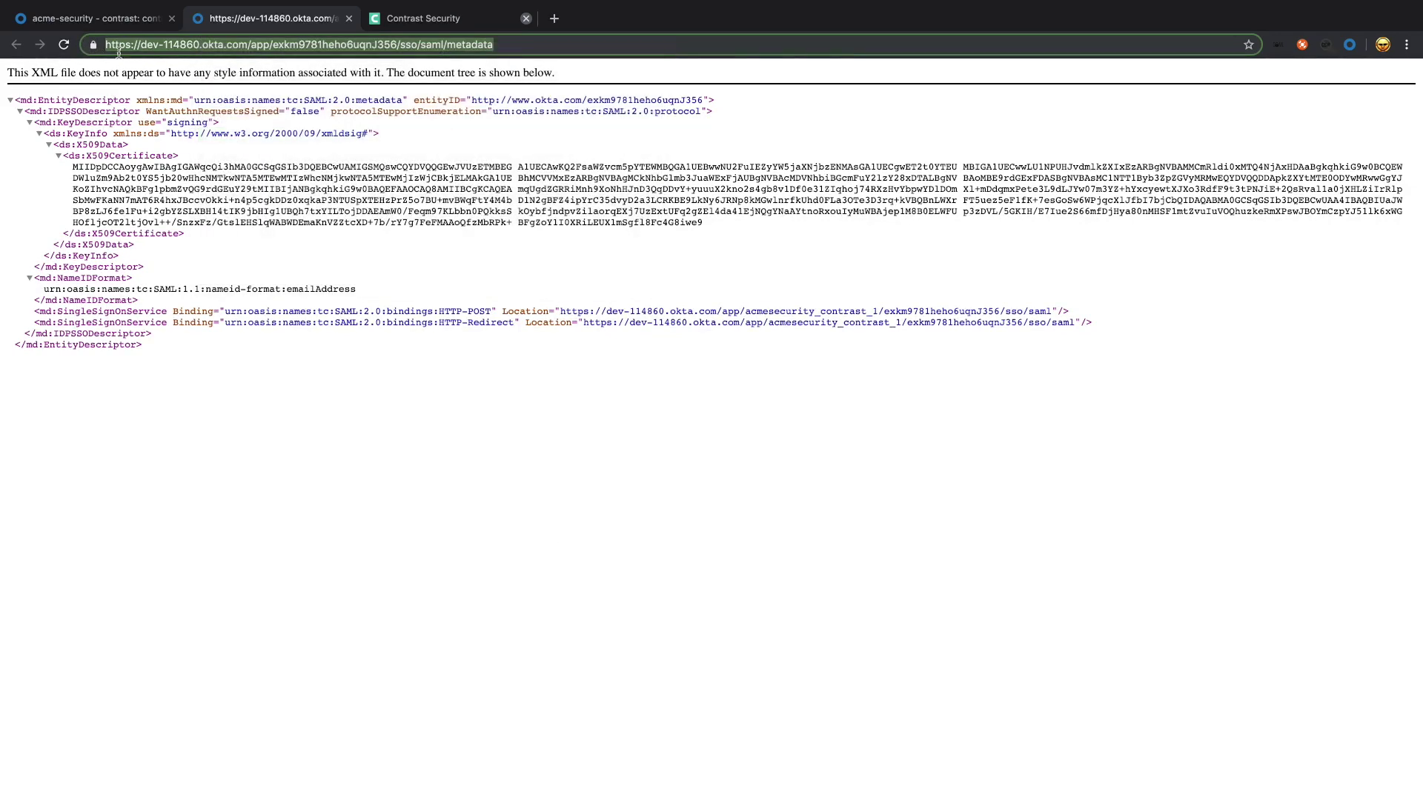
left_click(115, 20)
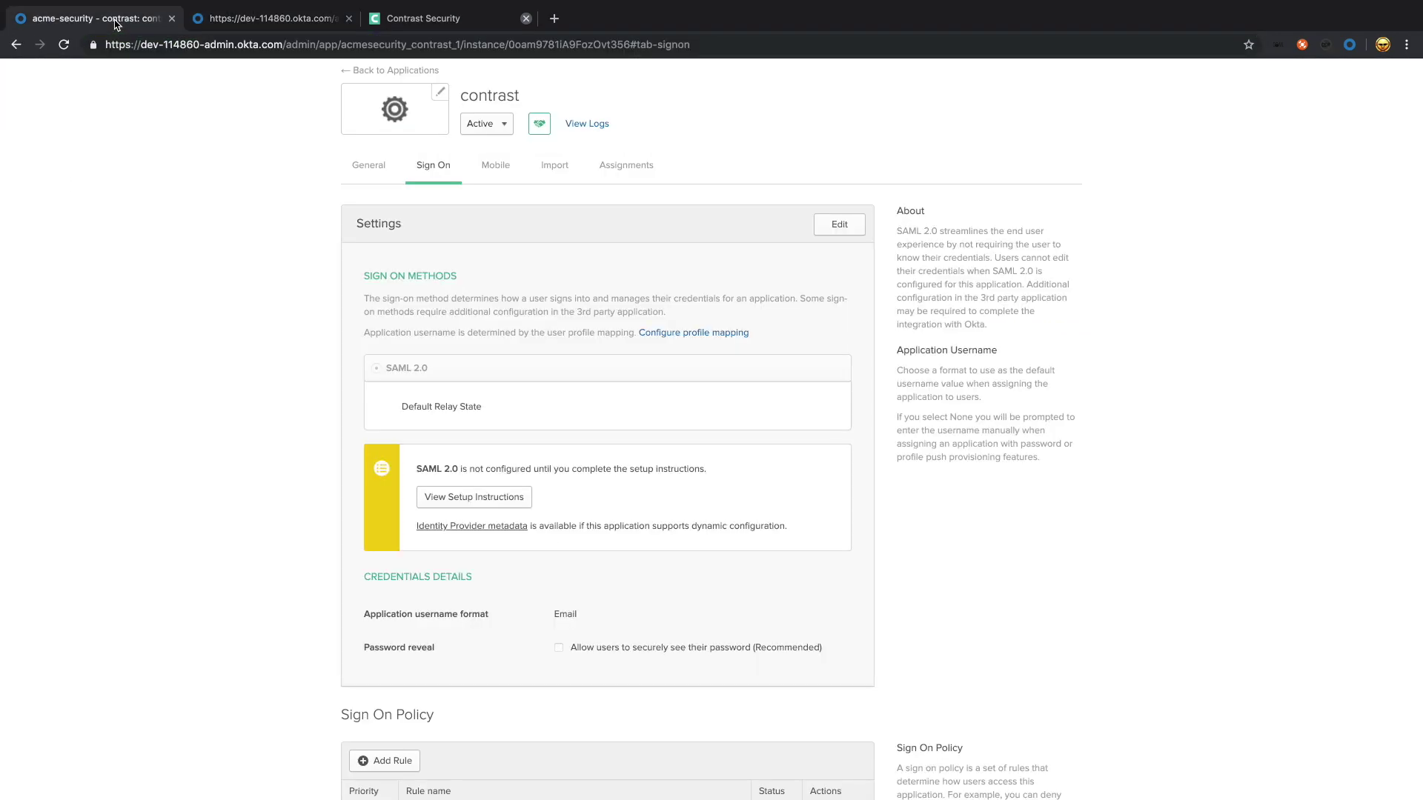
left_click(441, 19)
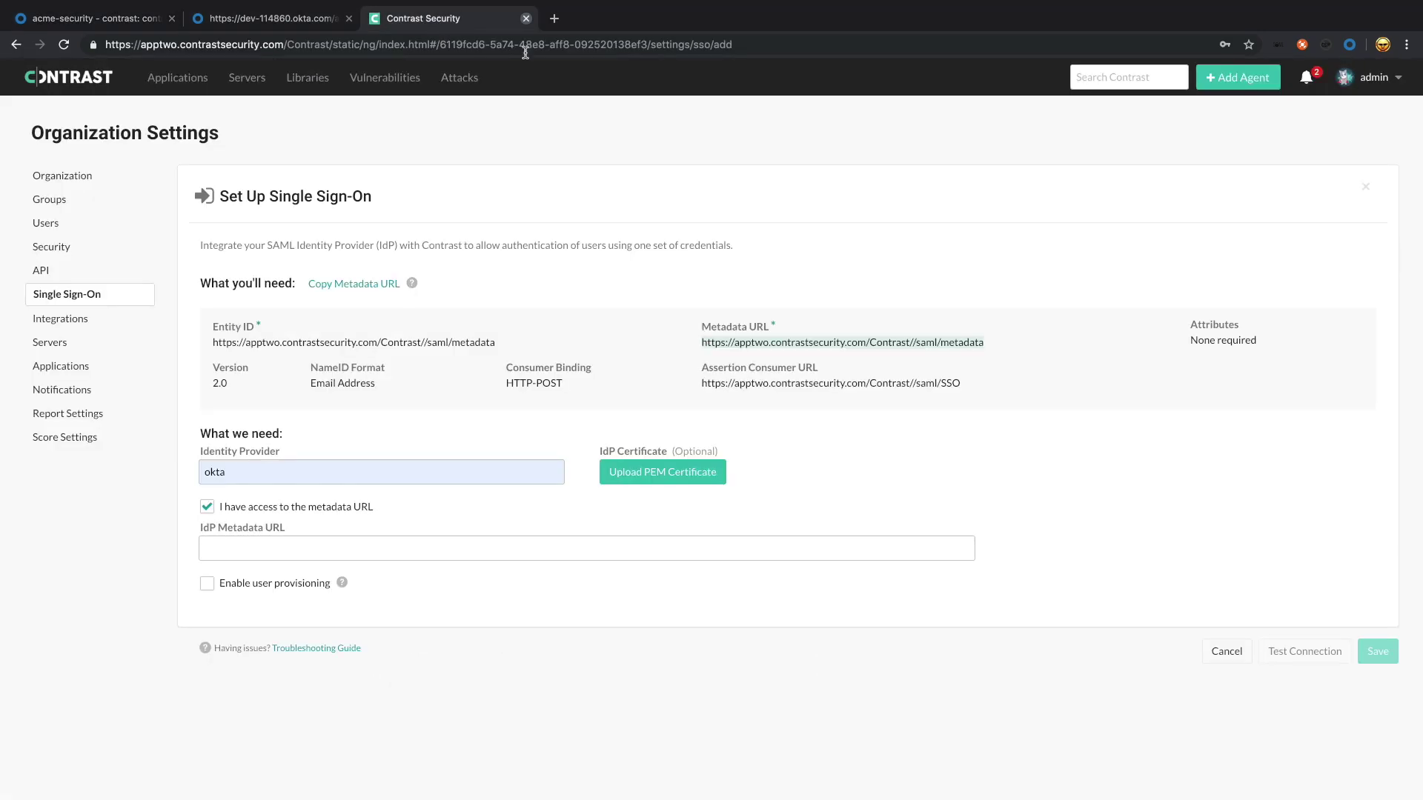
Step: Paste Okta's metadata address into Contrast's IdP Metadata URL and test the connection successfully
left_click(306, 547)
right_click(307, 546)
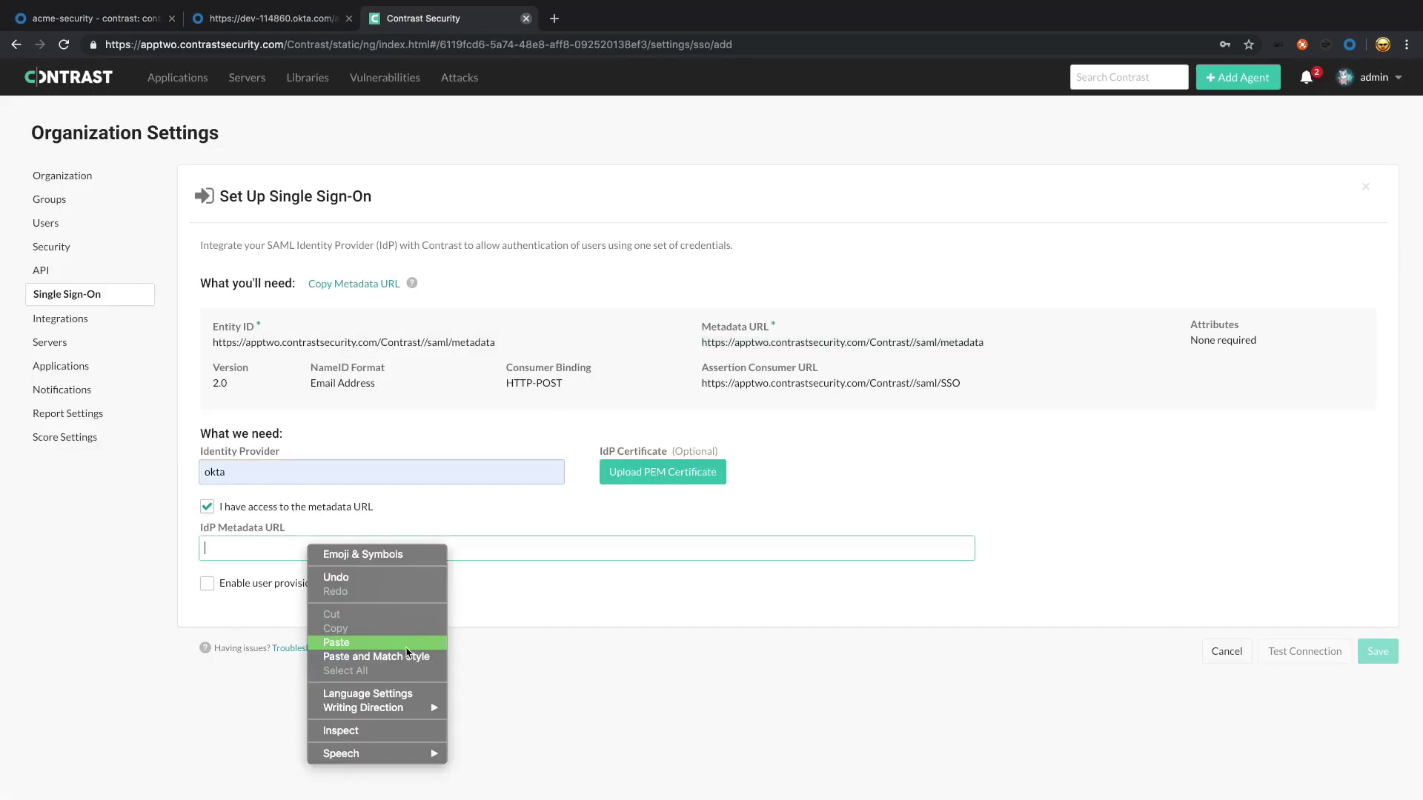
left_click(407, 642)
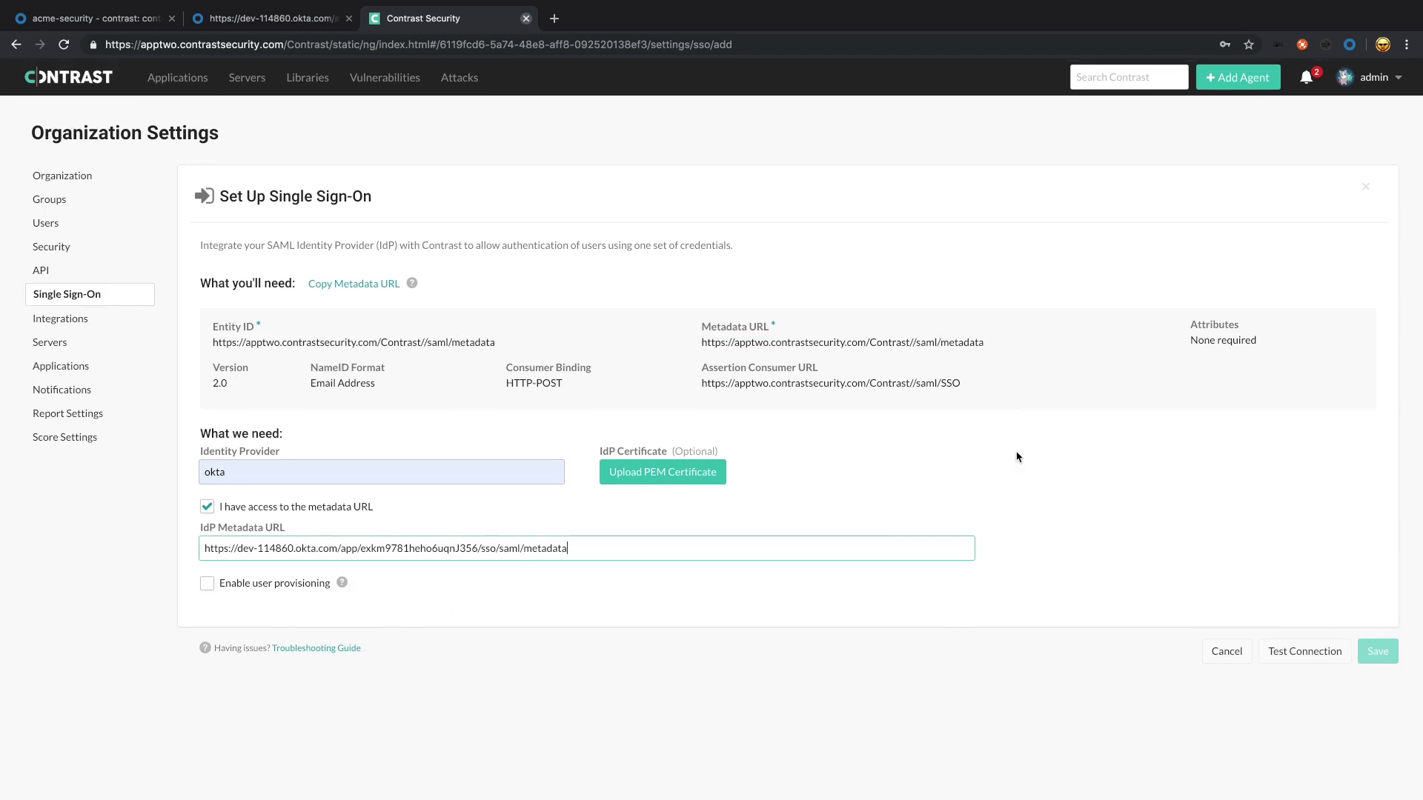
left_click(1308, 653)
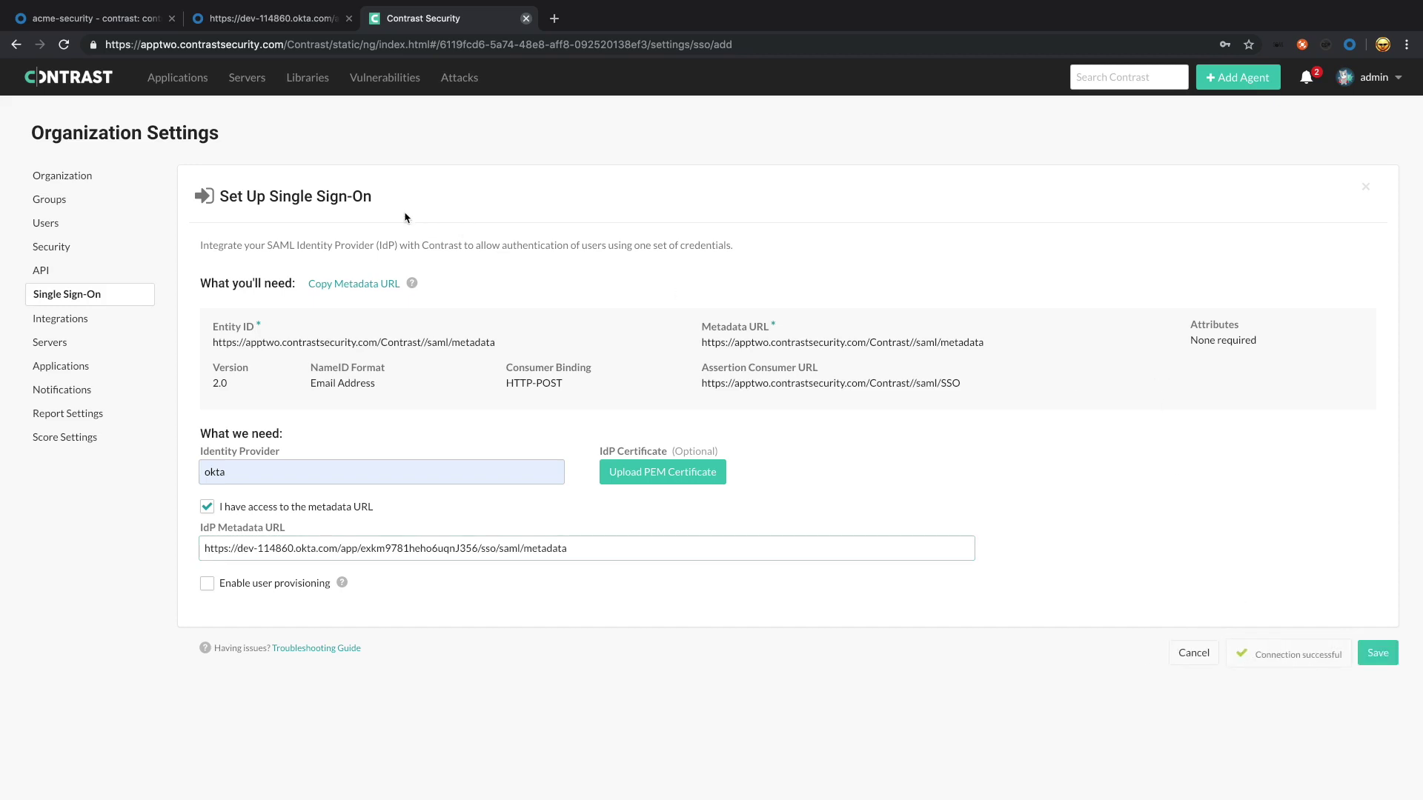
left_click(274, 18)
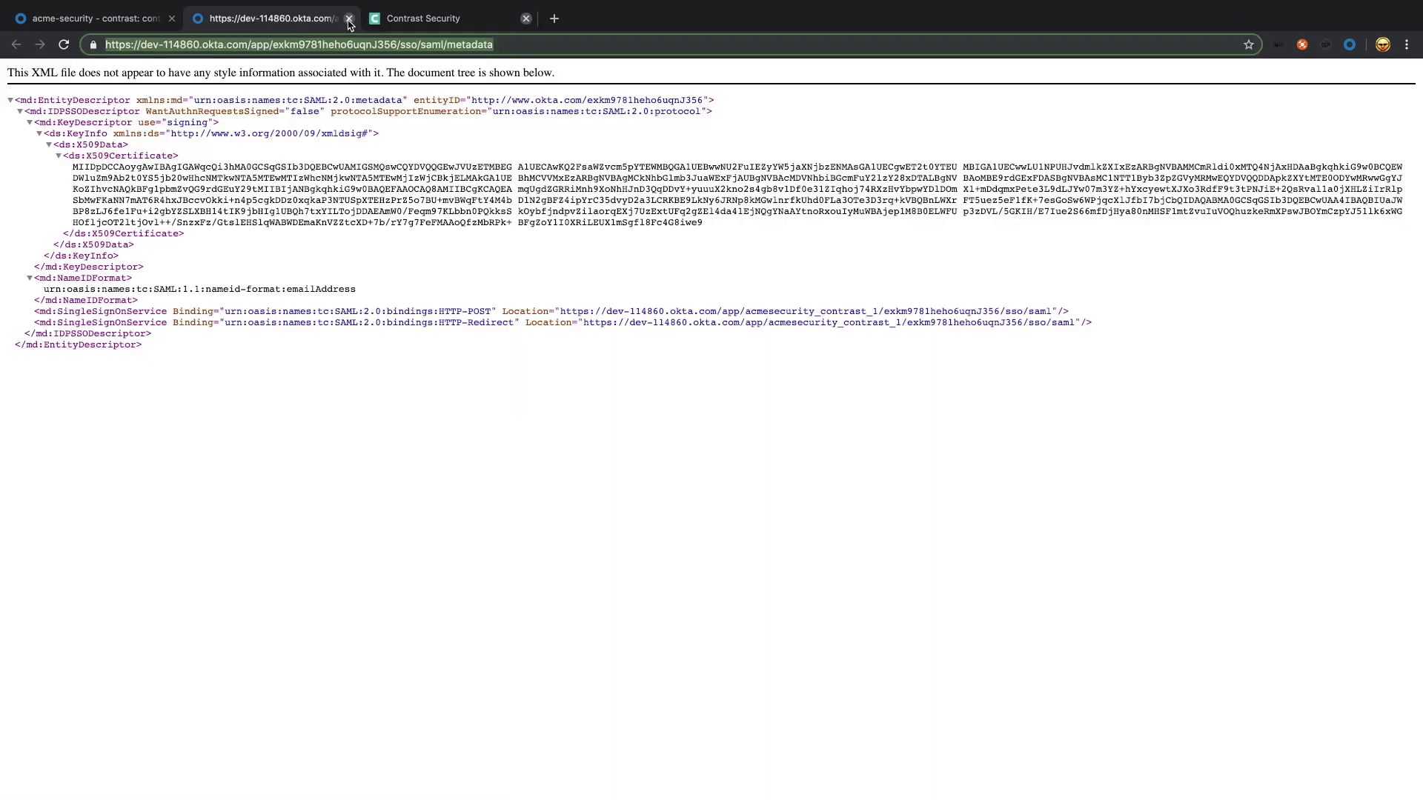
Step: Close the metadata tab and return to the contrast app's Sign On settings
left_click(349, 18)
left_click(128, 23)
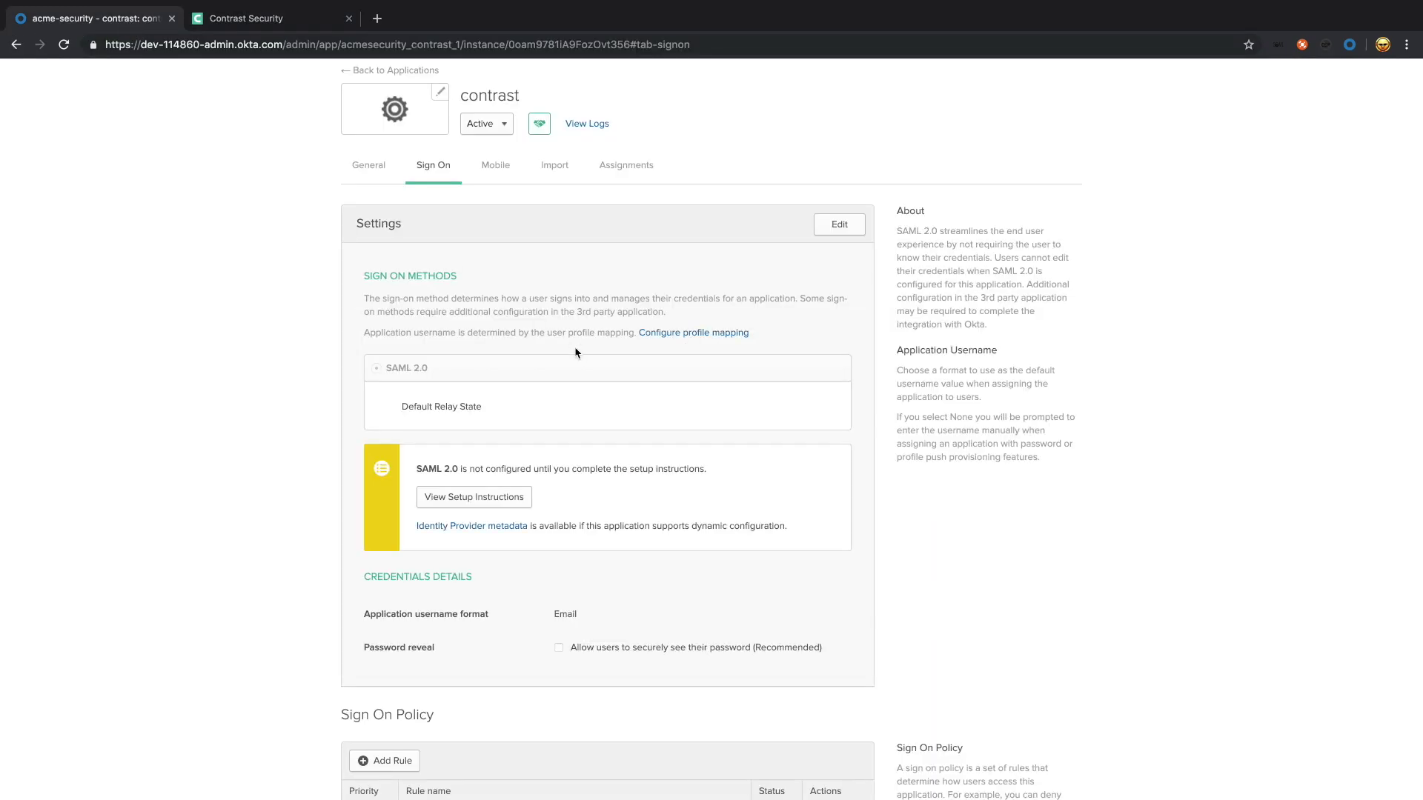
scroll(262, 421, "down", 1)
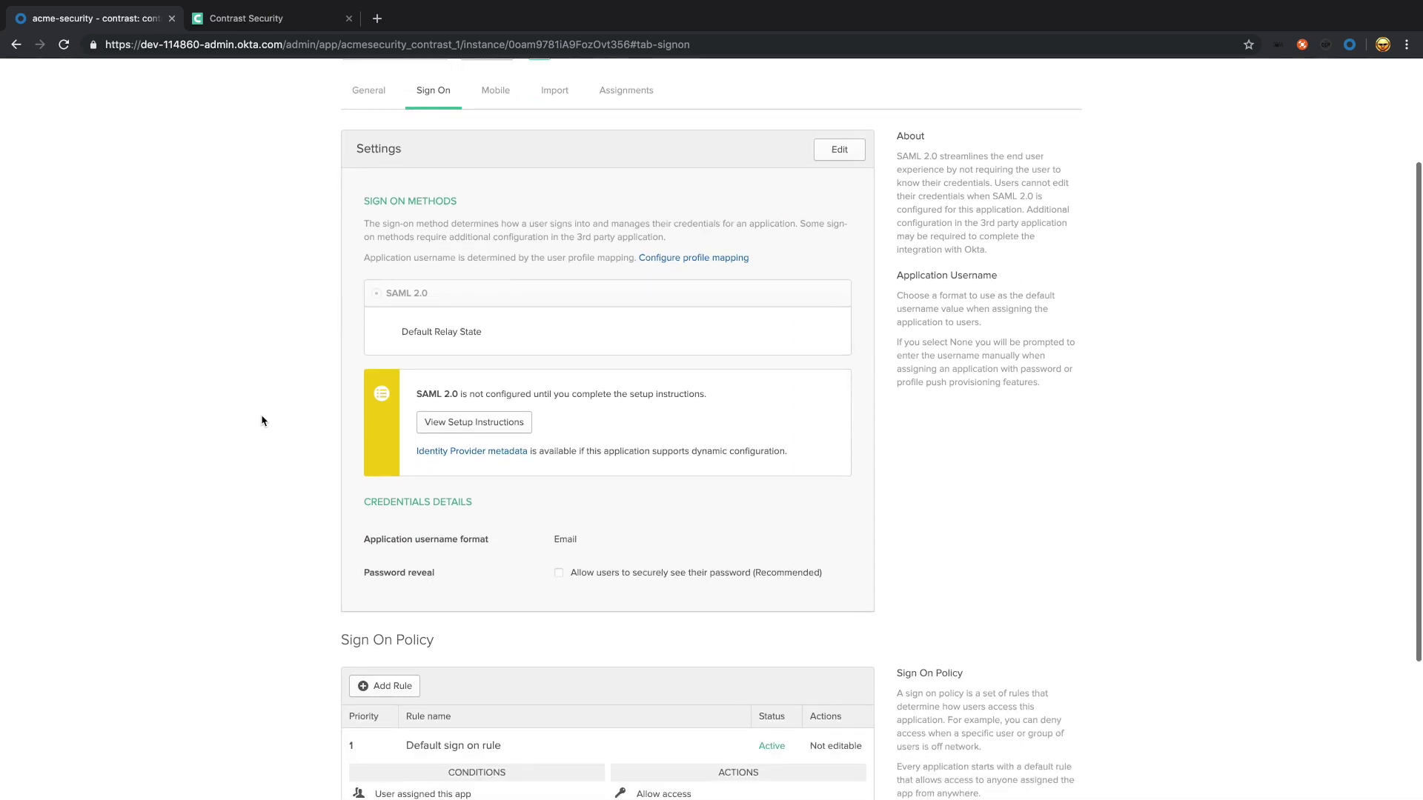
scroll(261, 421, "down", 1)
scroll(261, 421, "up", 3)
scroll(881, 447, "down", 3)
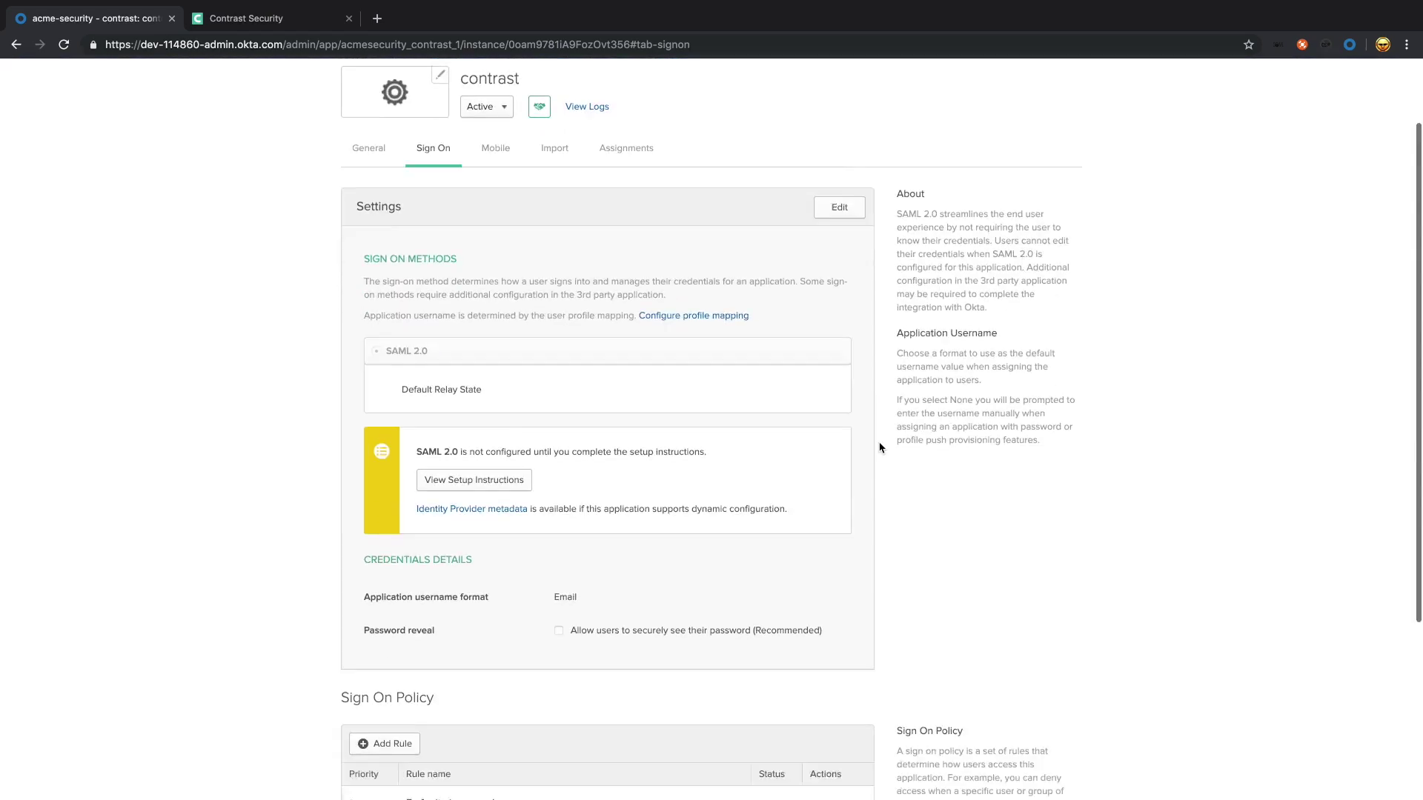
scroll(881, 447, "up", 3)
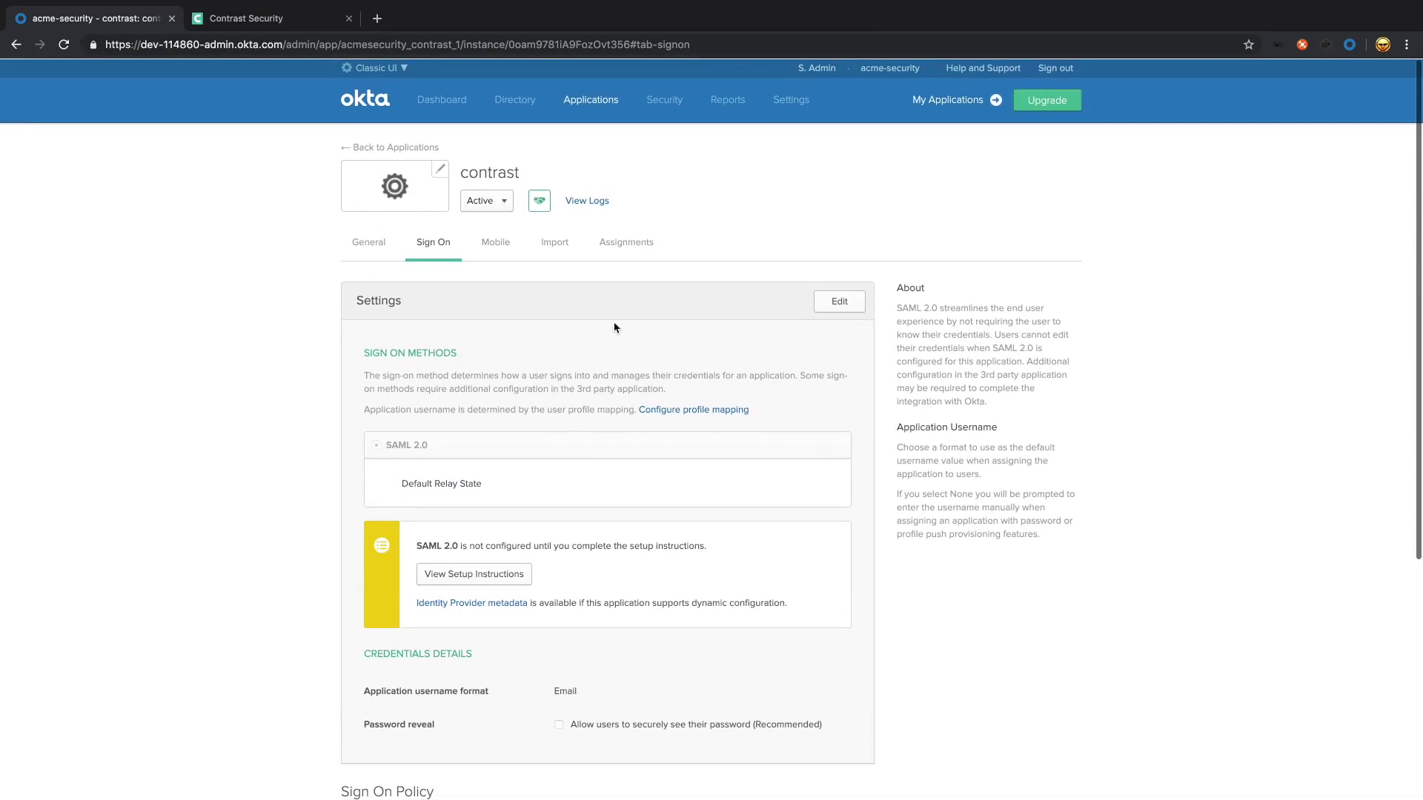
Step: Assign the security admin user to the contrast app and save the assignment
mouse_move(586, 101)
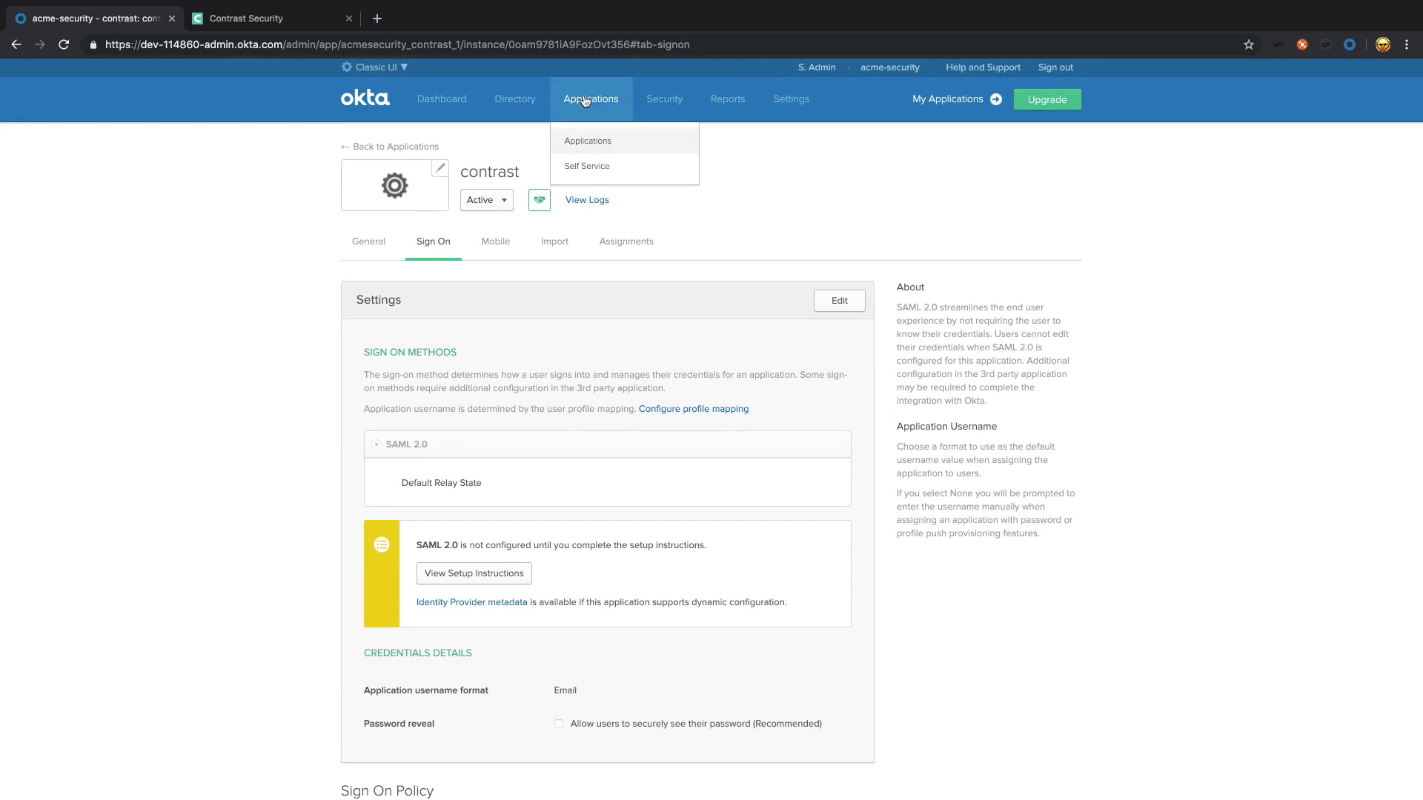
left_click(629, 243)
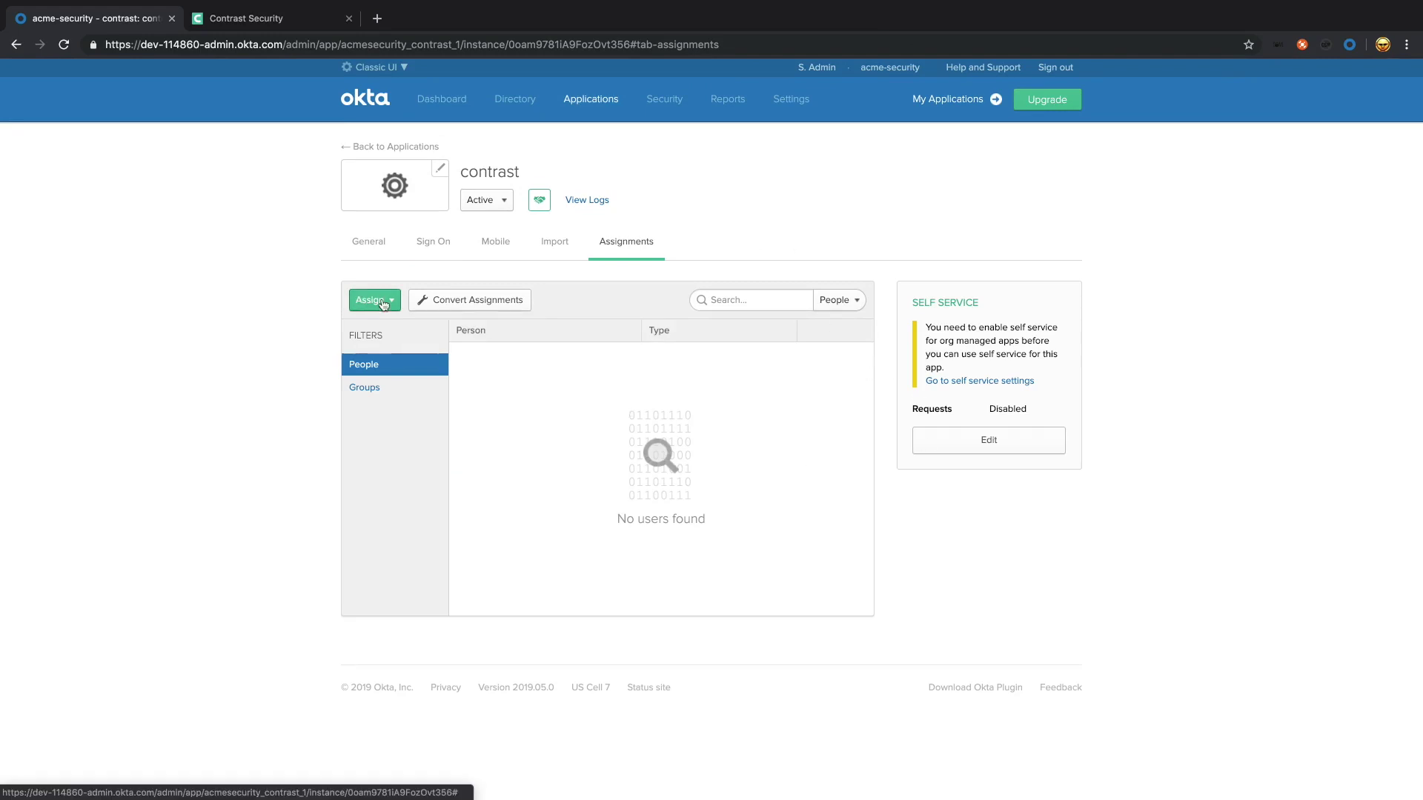
left_click(376, 301)
left_click(395, 331)
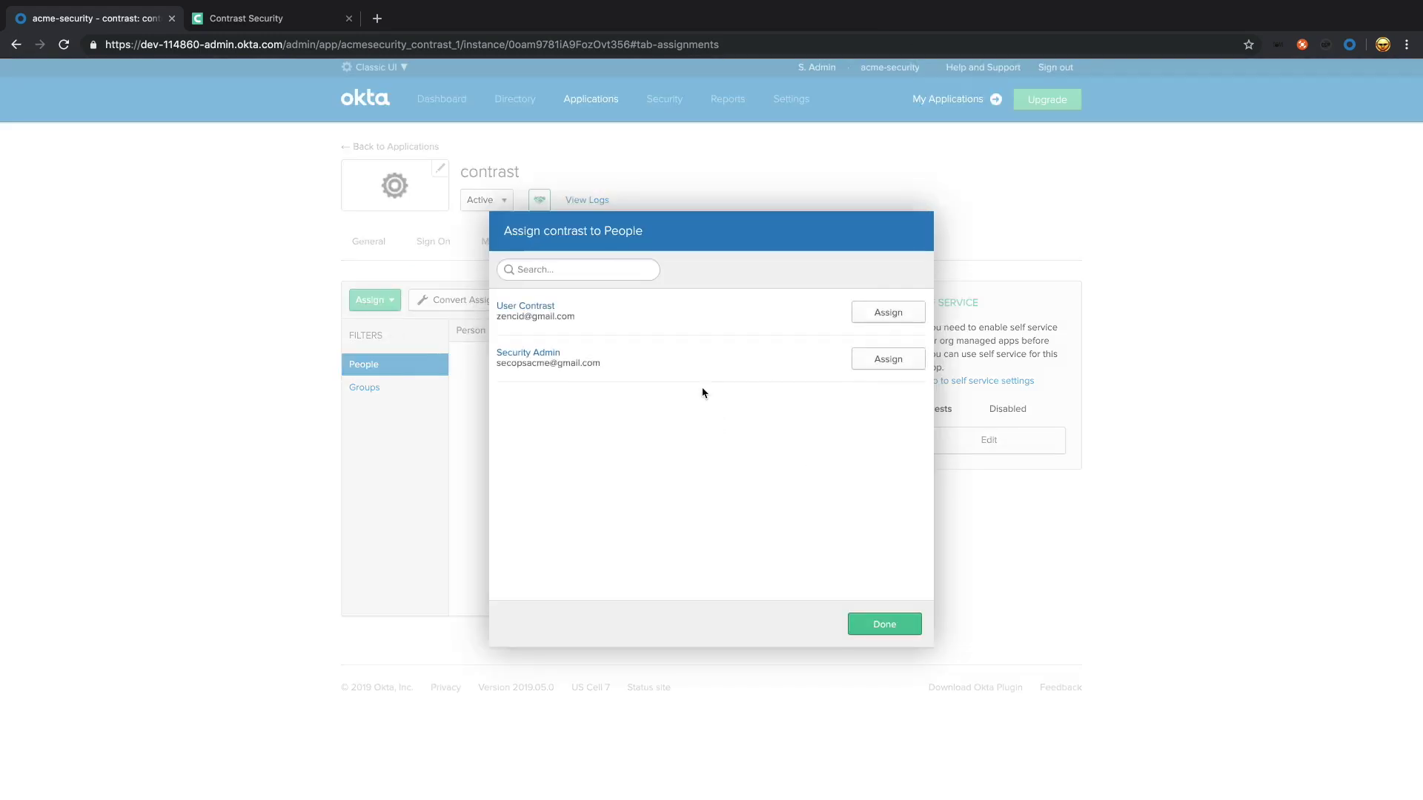
left_click(912, 363)
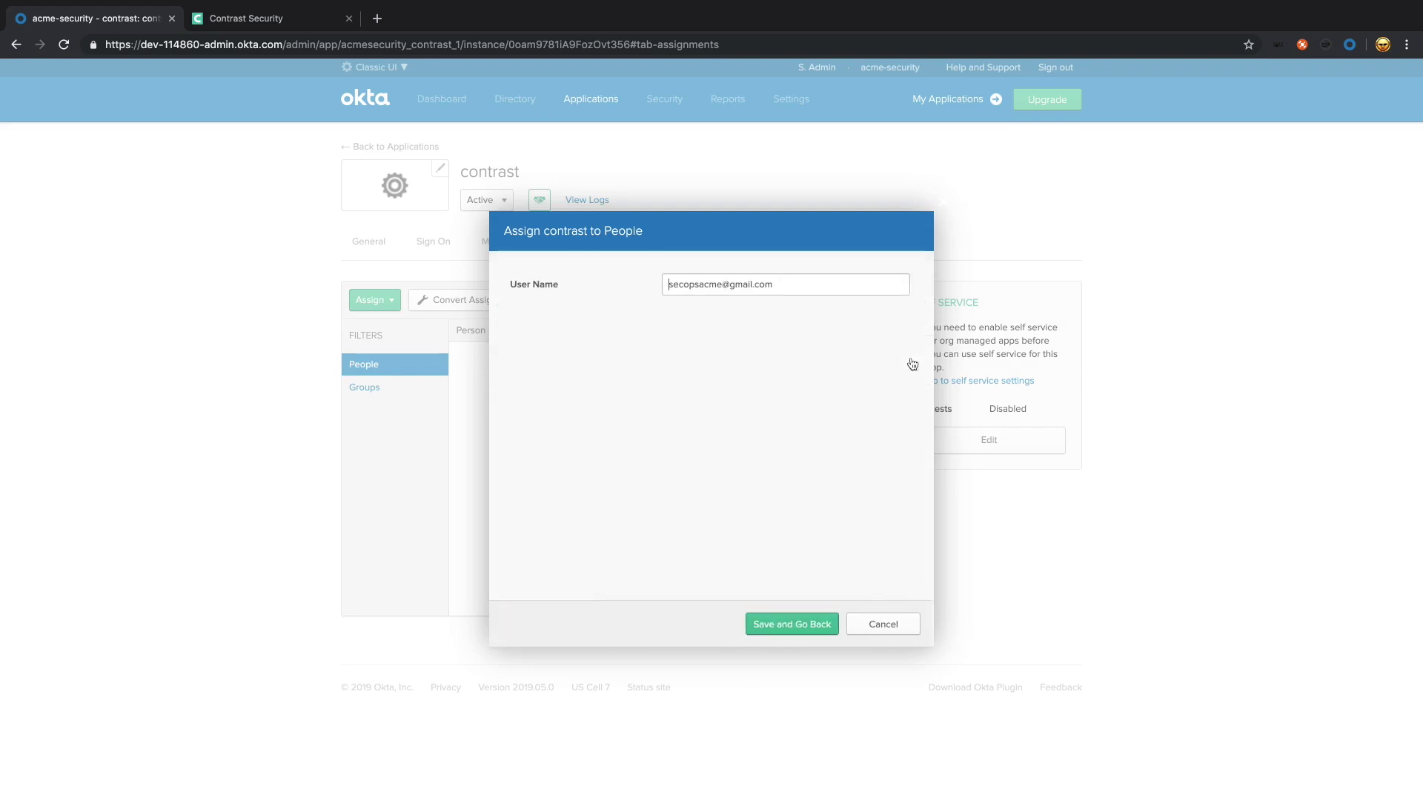
left_click(806, 624)
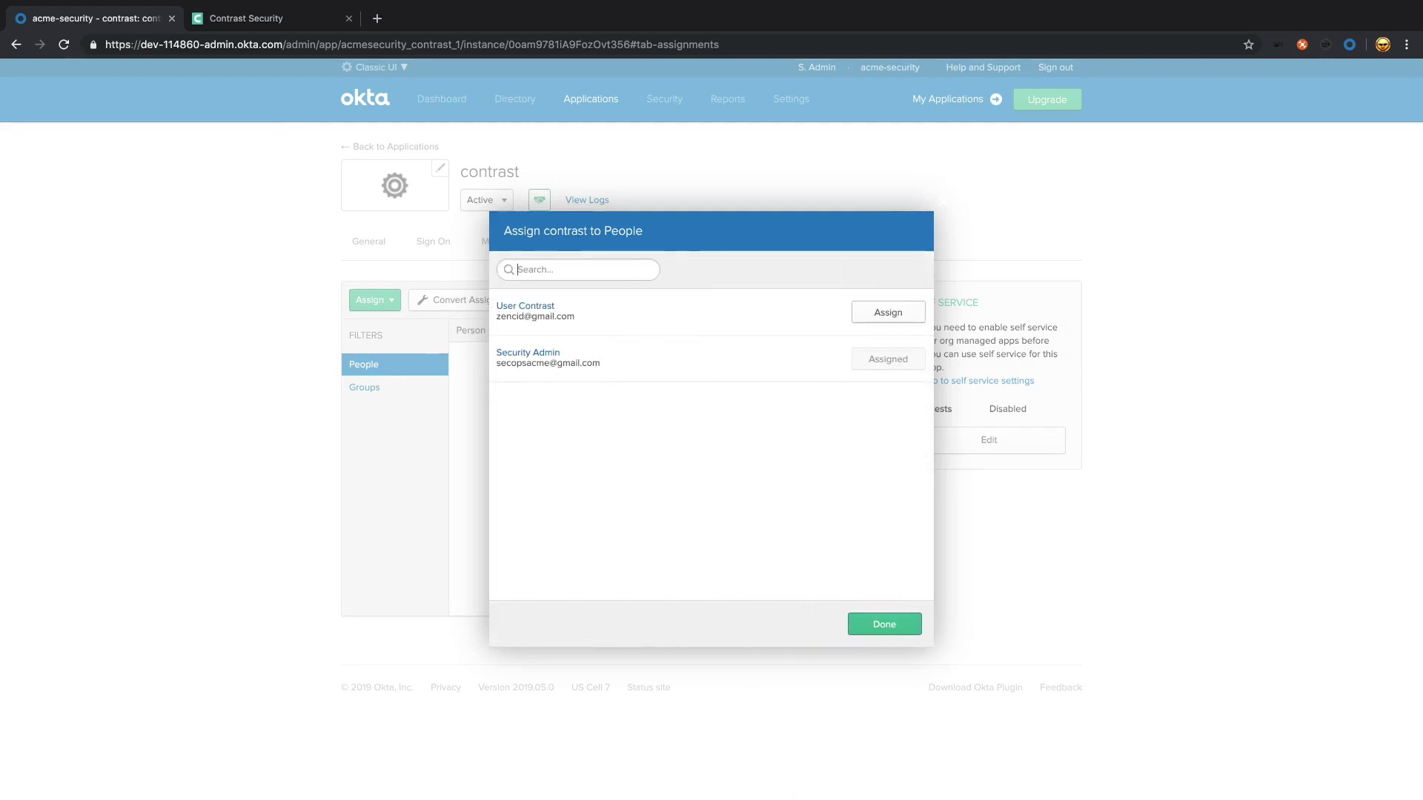
left_click(894, 626)
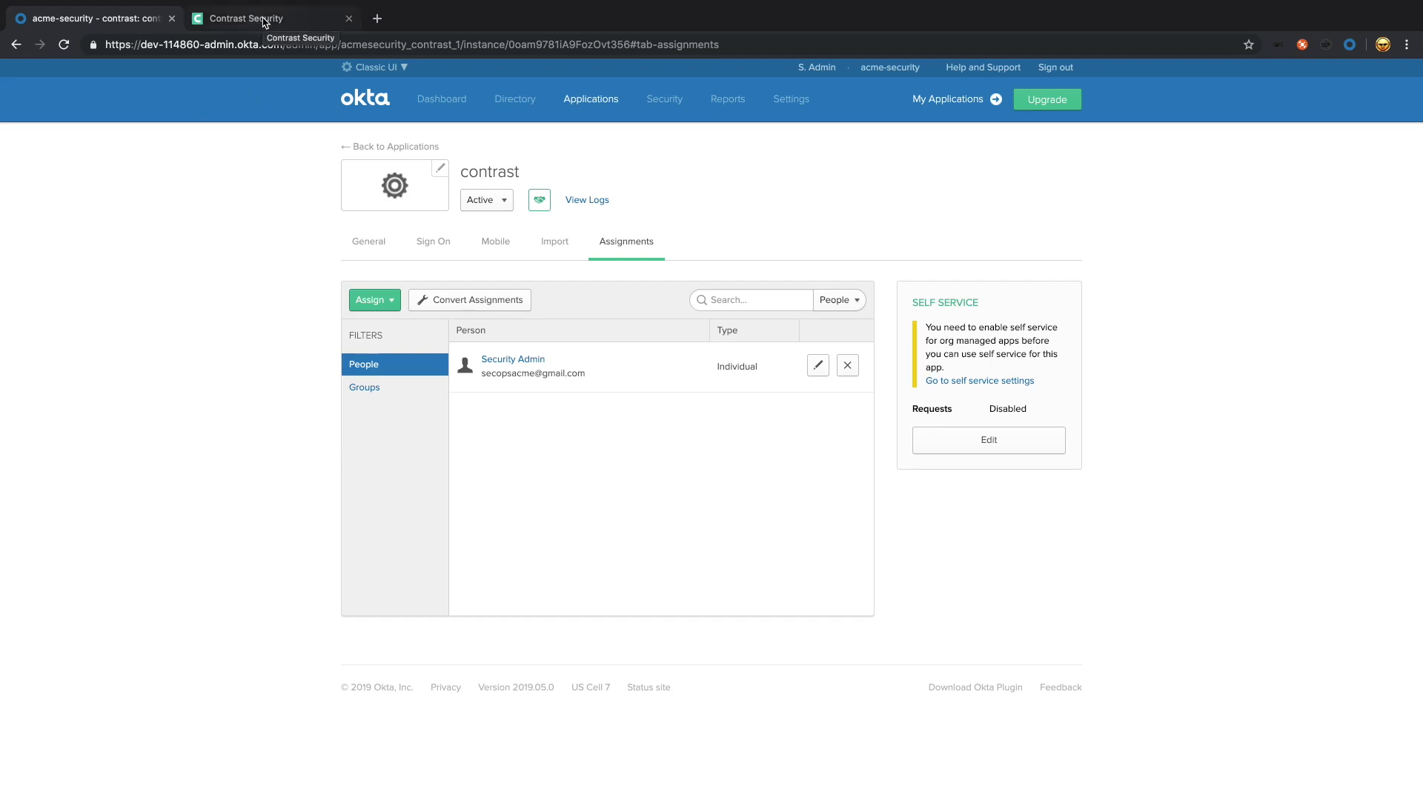
left_click(264, 23)
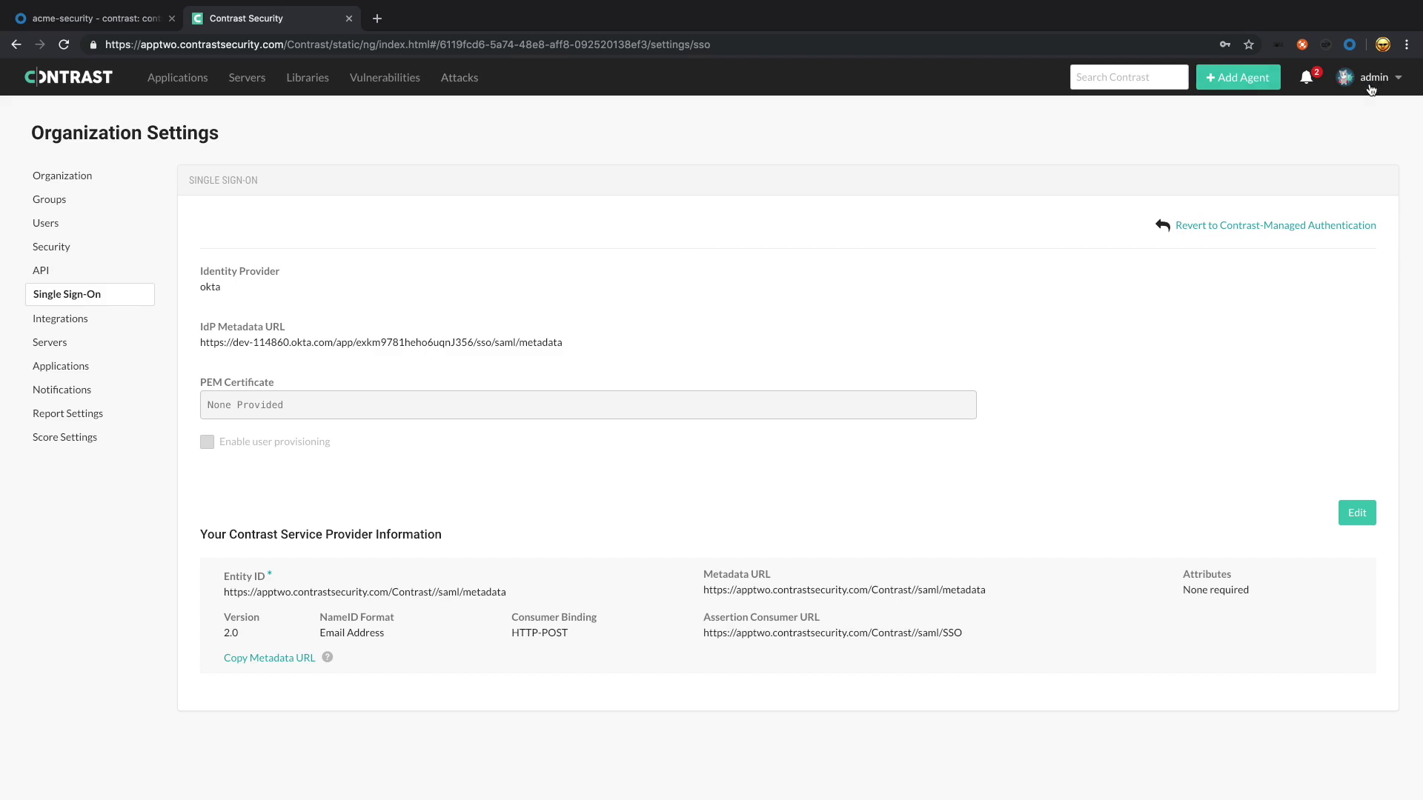
Step: Open a new incognito window and reach the Contrast Security sign-in page from bookmarks
left_click(1407, 46)
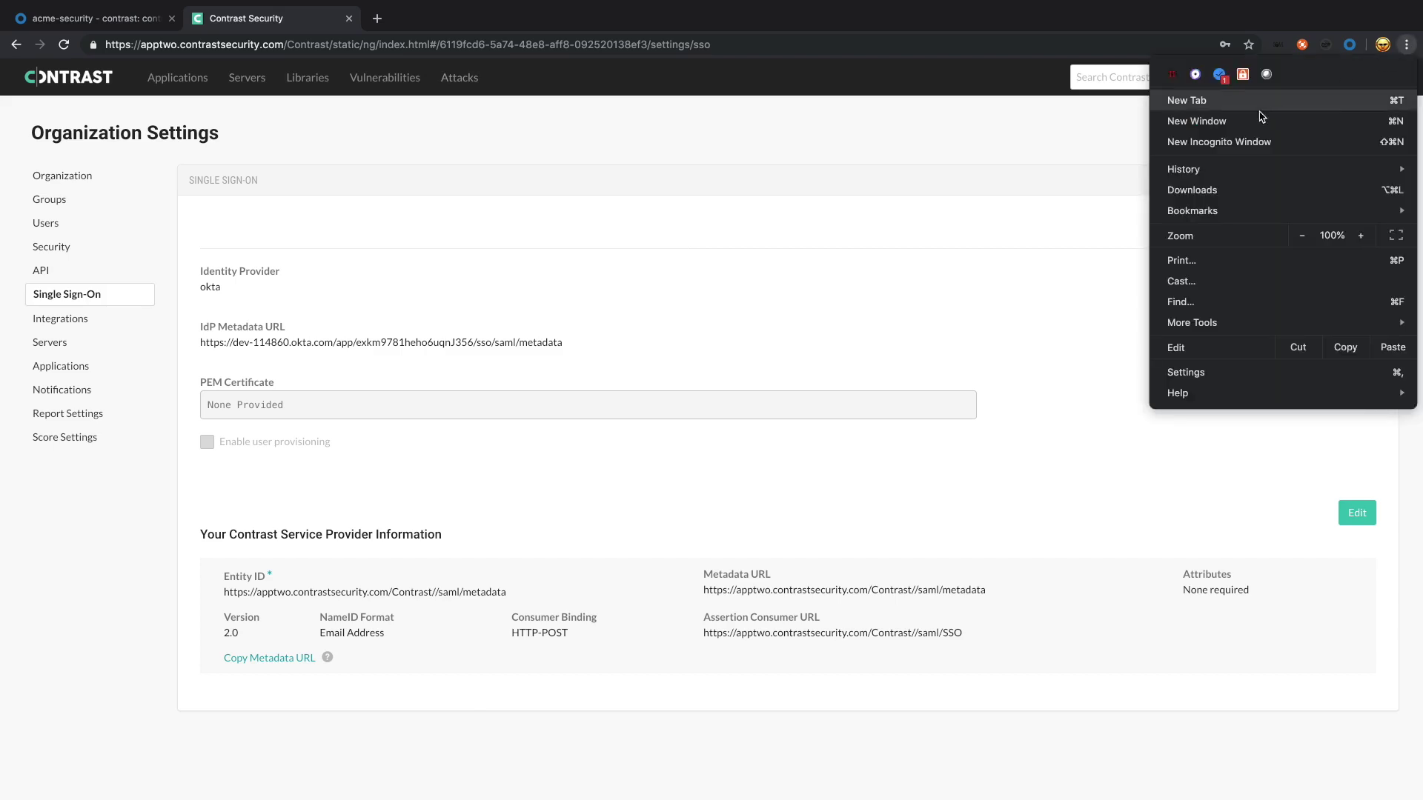
left_click(1244, 147)
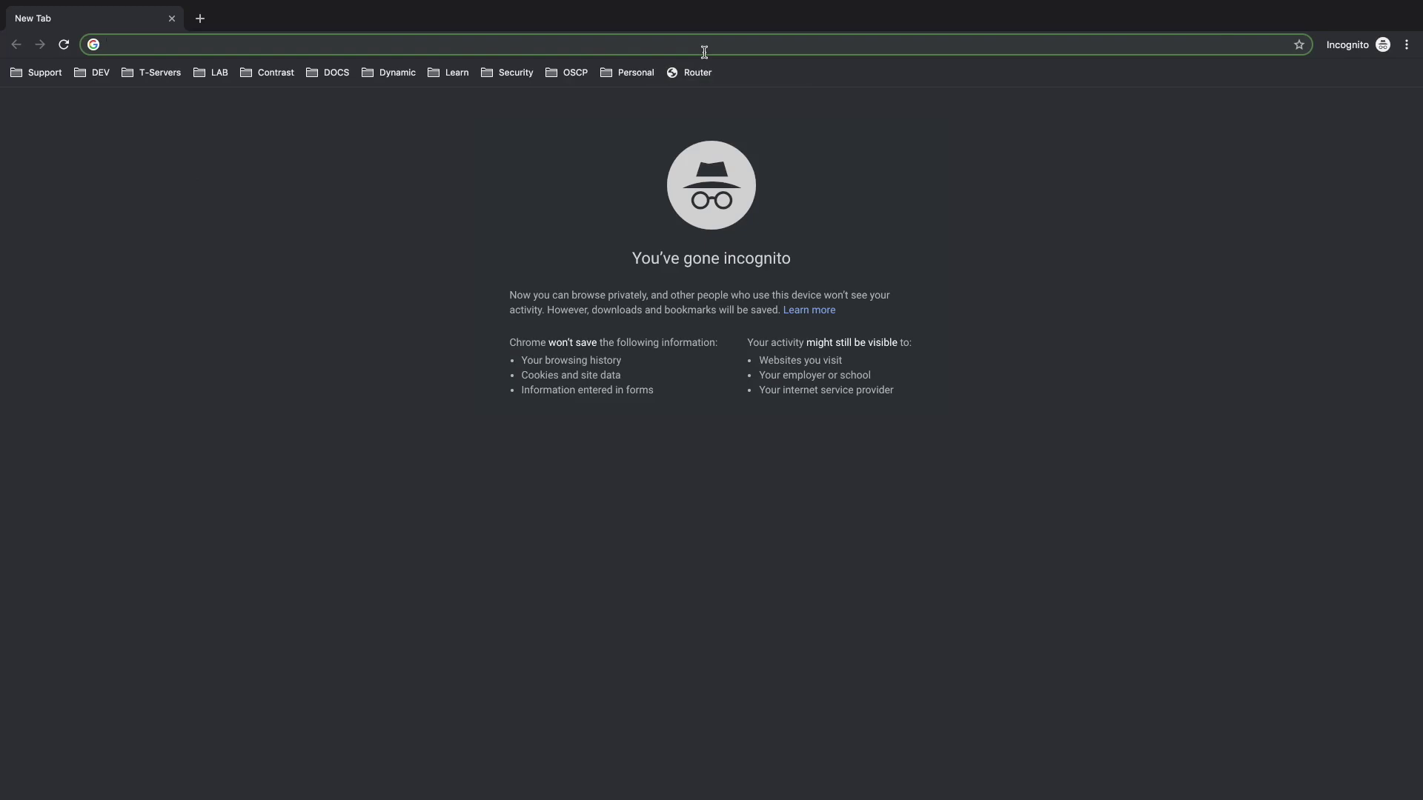
left_click(165, 73)
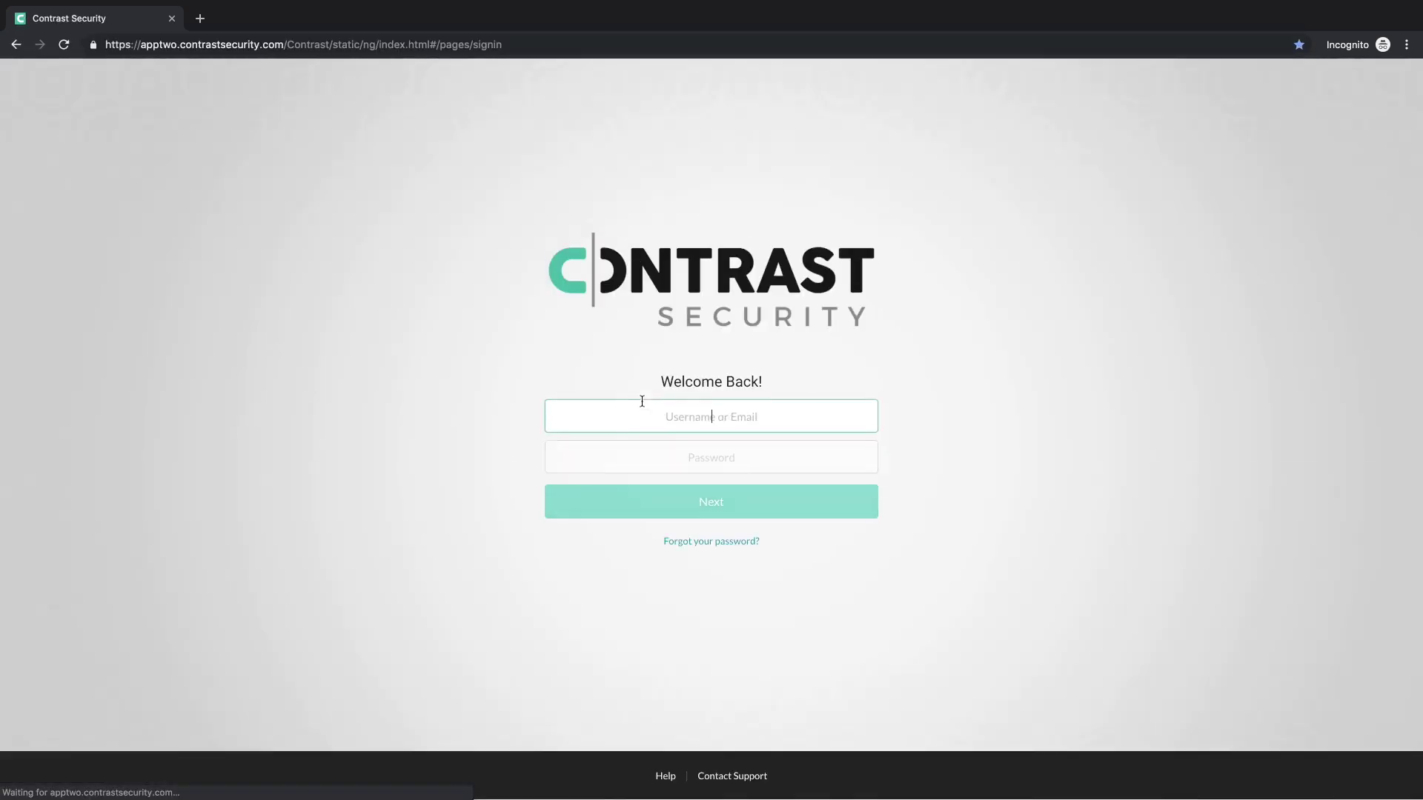
Step: Replace the mistaken paste in Contrast's Username field with the assigned user's saved e-mail and continue
key("ctrl+v")
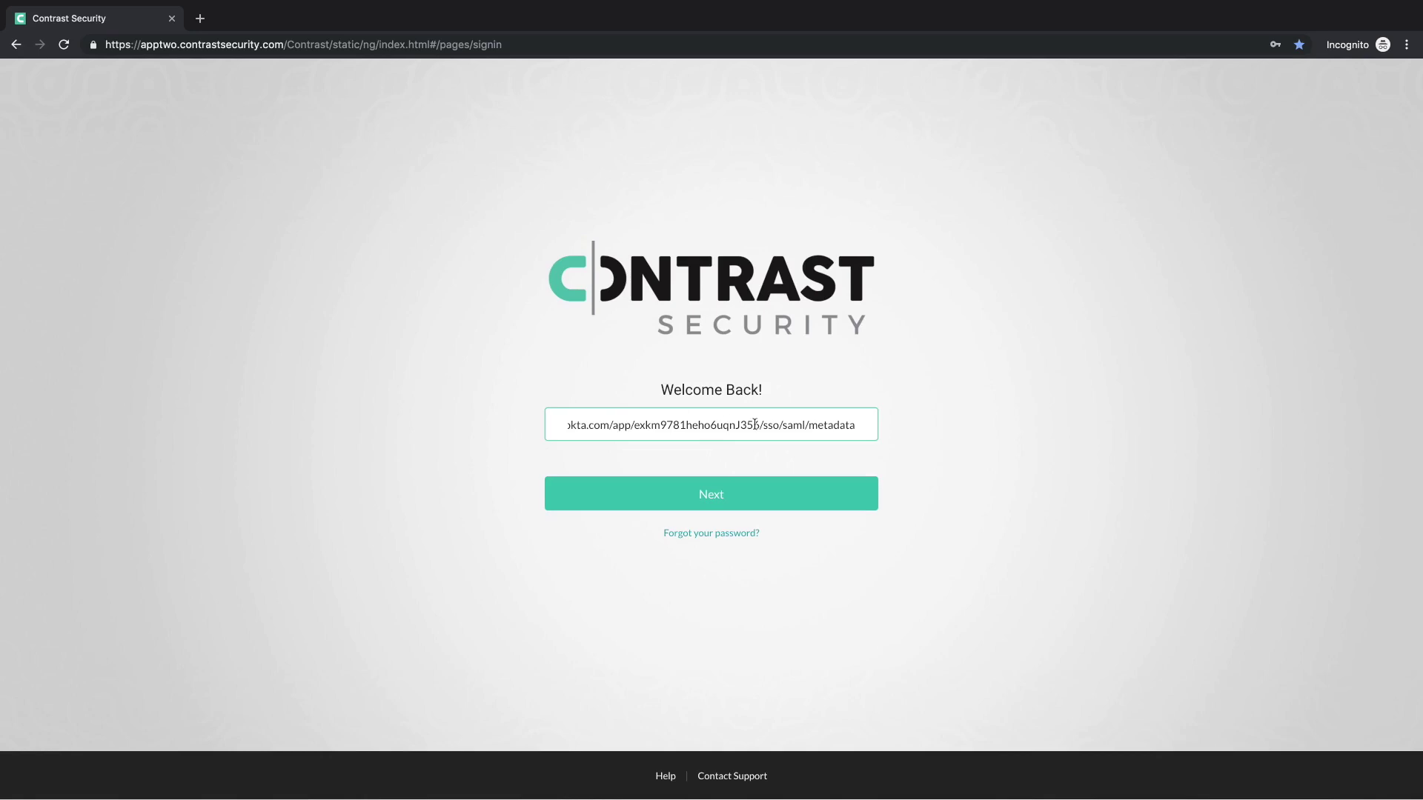
left_click_drag(845, 424, 458, 413)
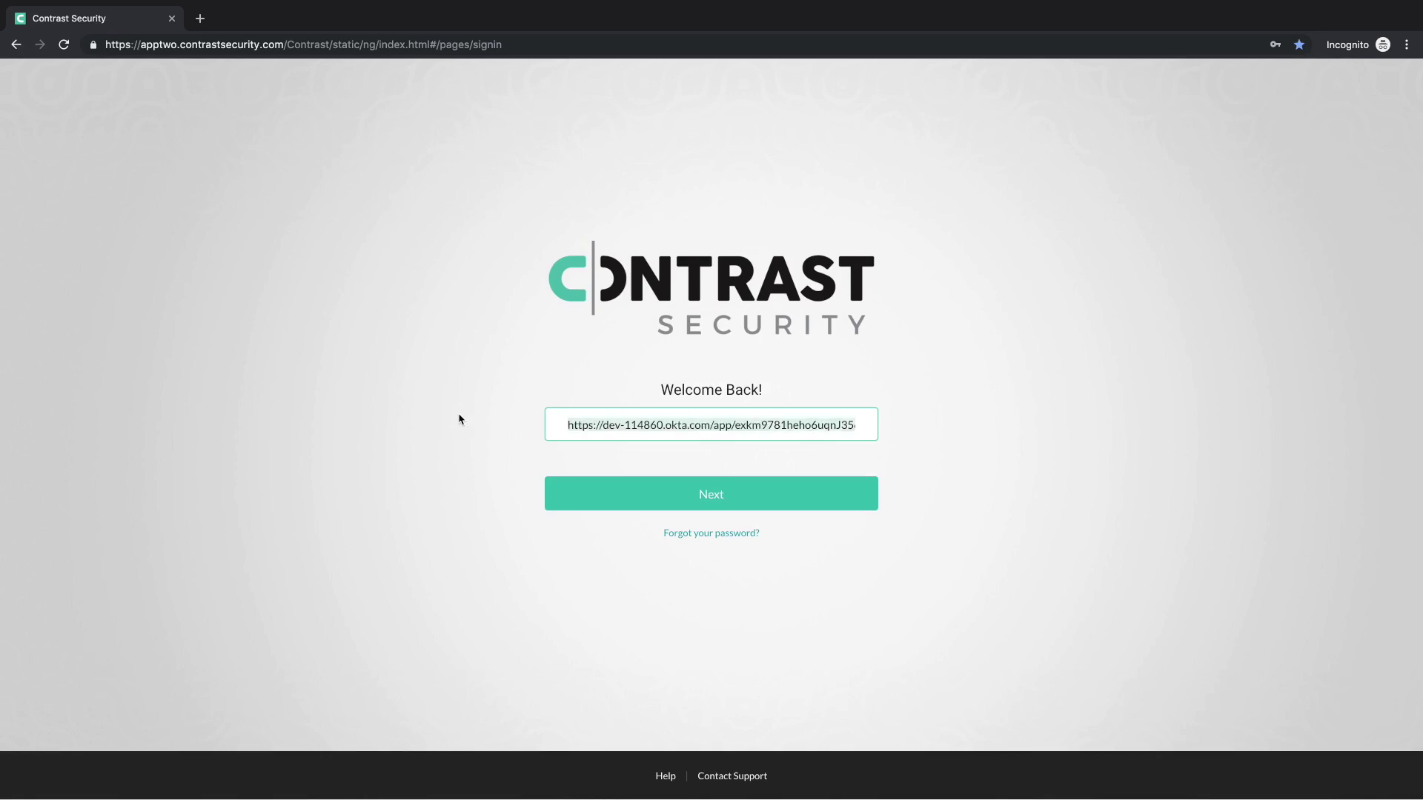
key("BackSpace")
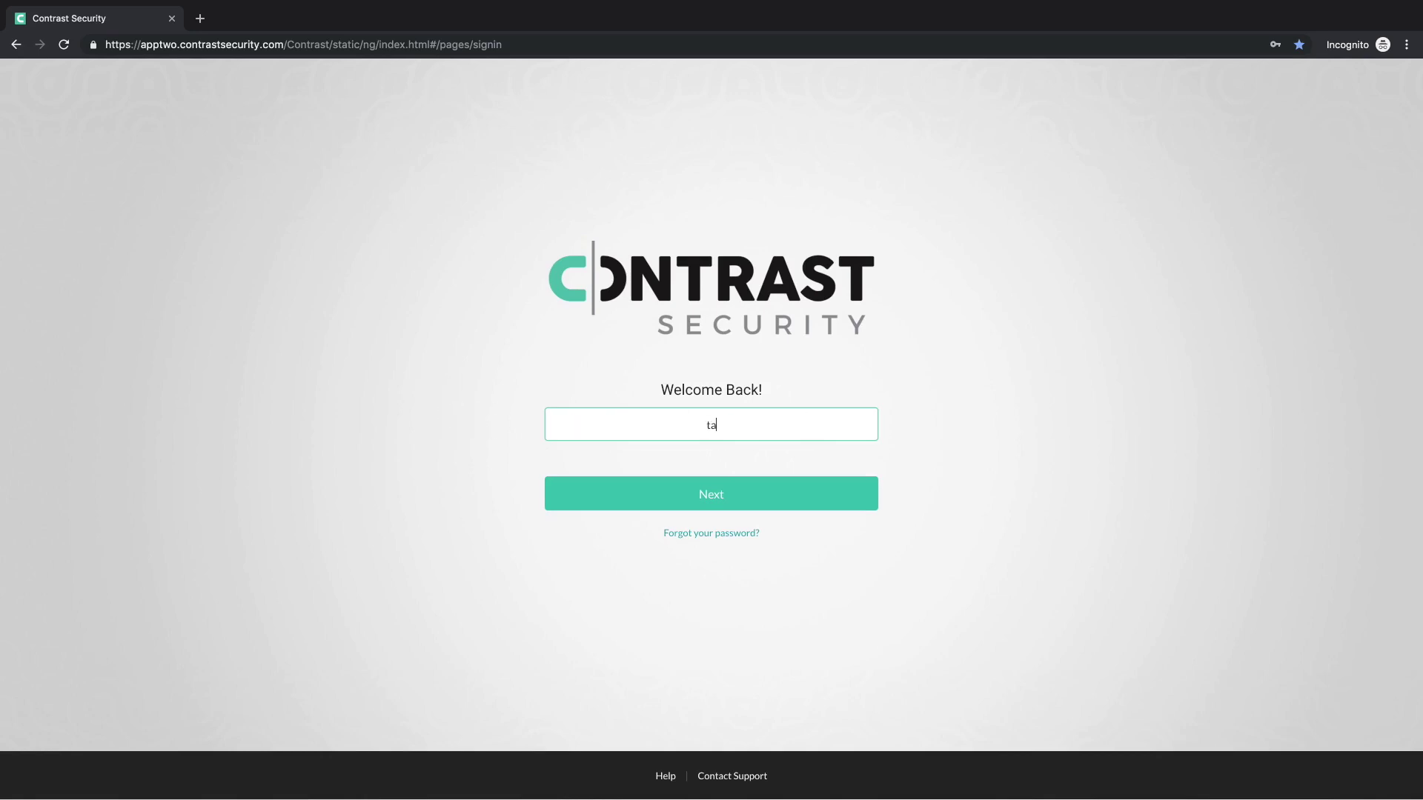
key("BackSpace")
key("BackSpace")
type("sec")
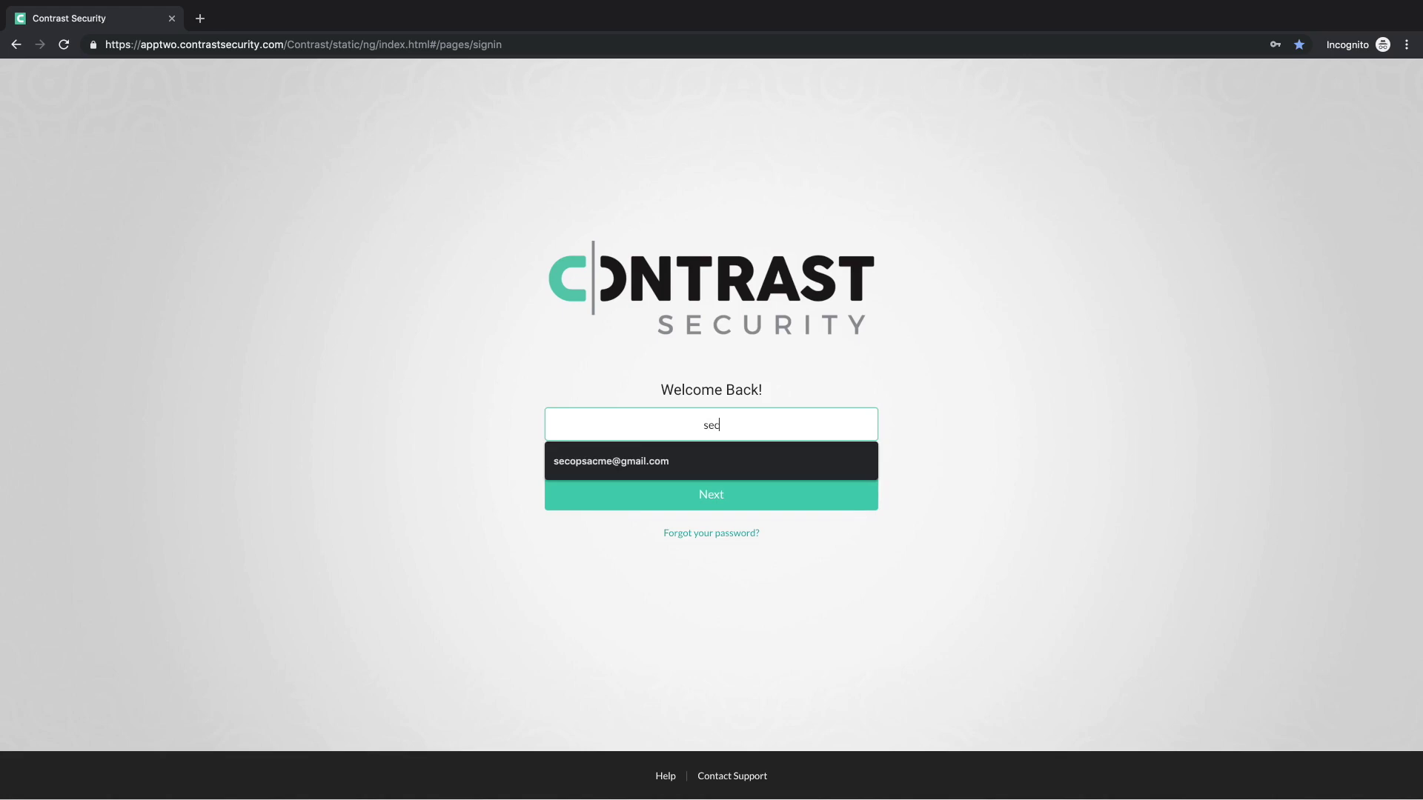
left_click(575, 461)
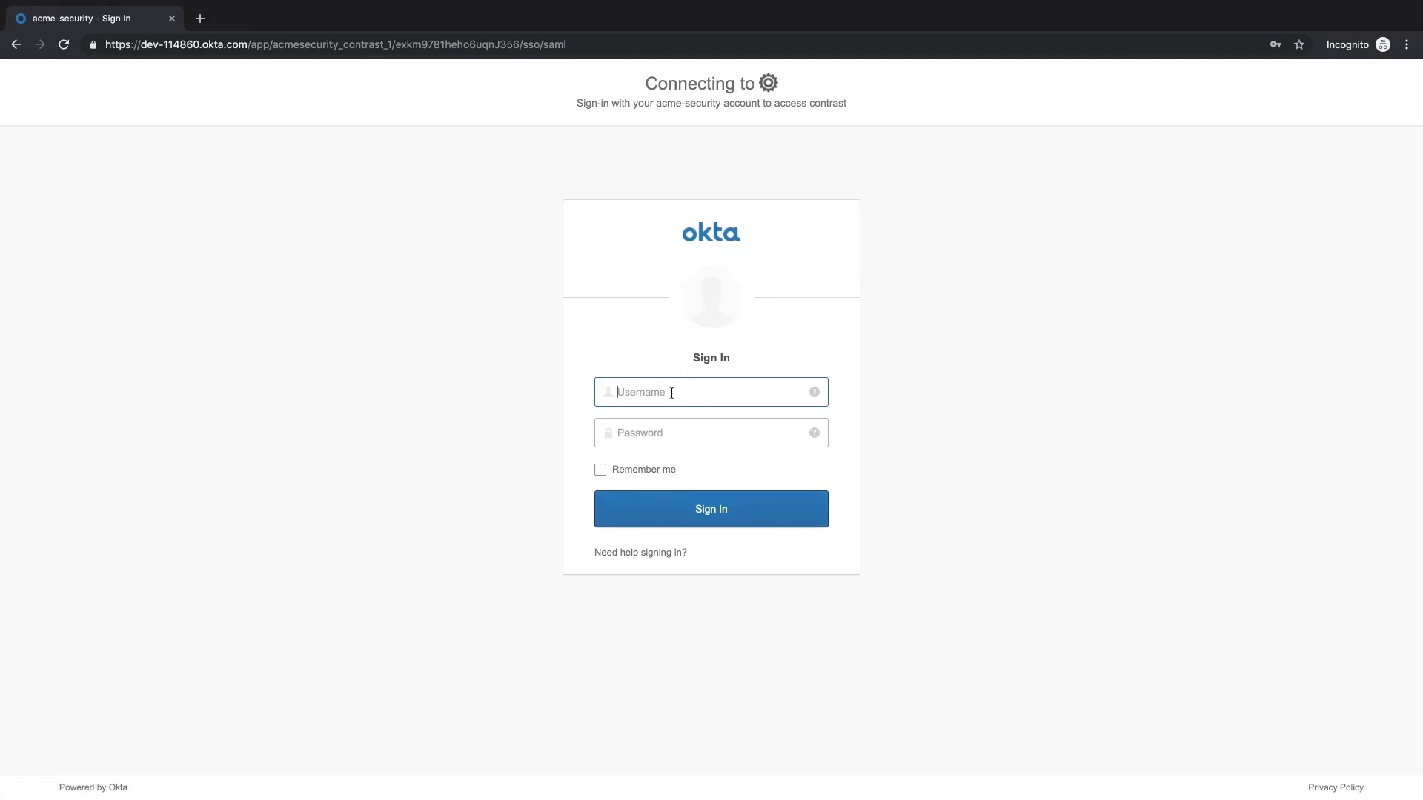
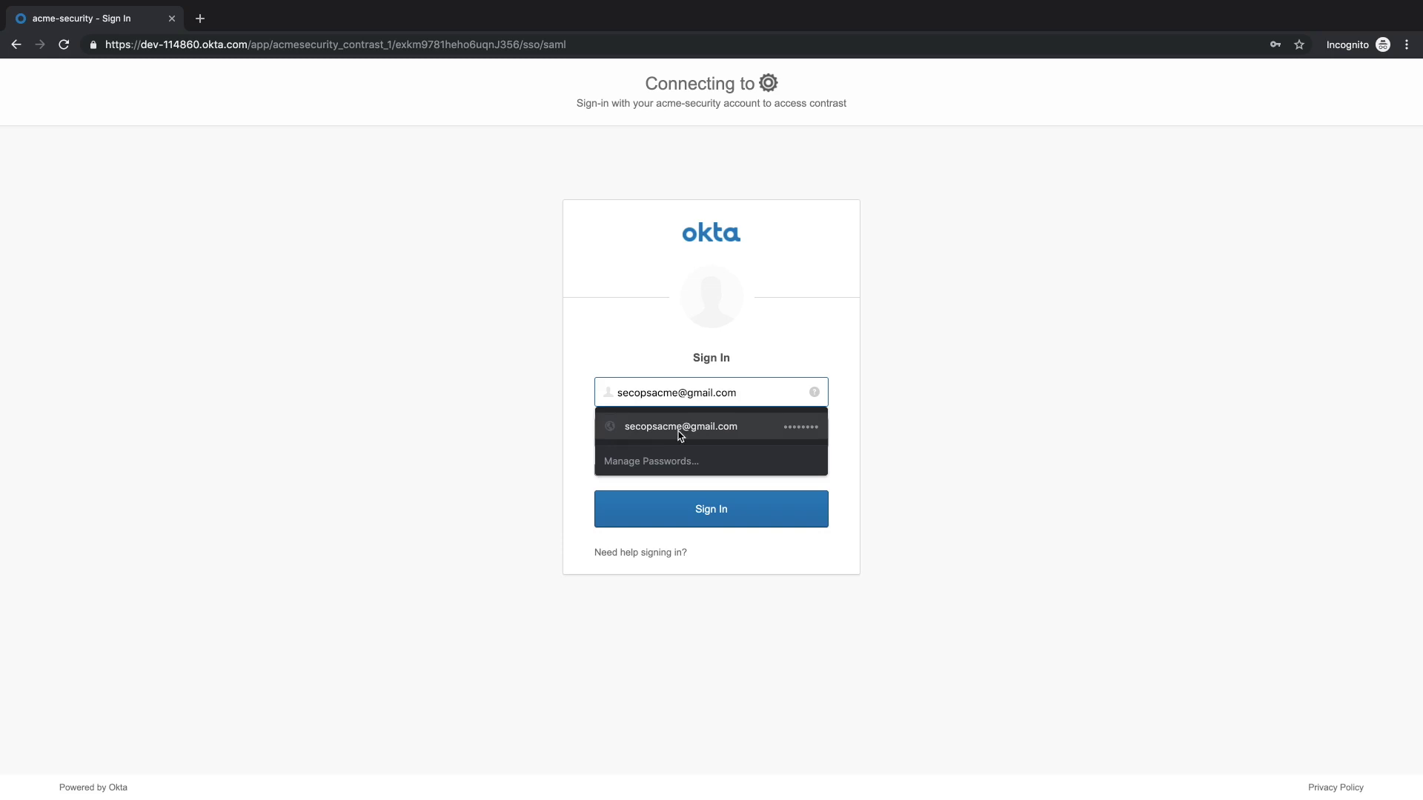
Step: Sign in to Okta as the assigned user with Chrome's saved username and password
left_click(677, 428)
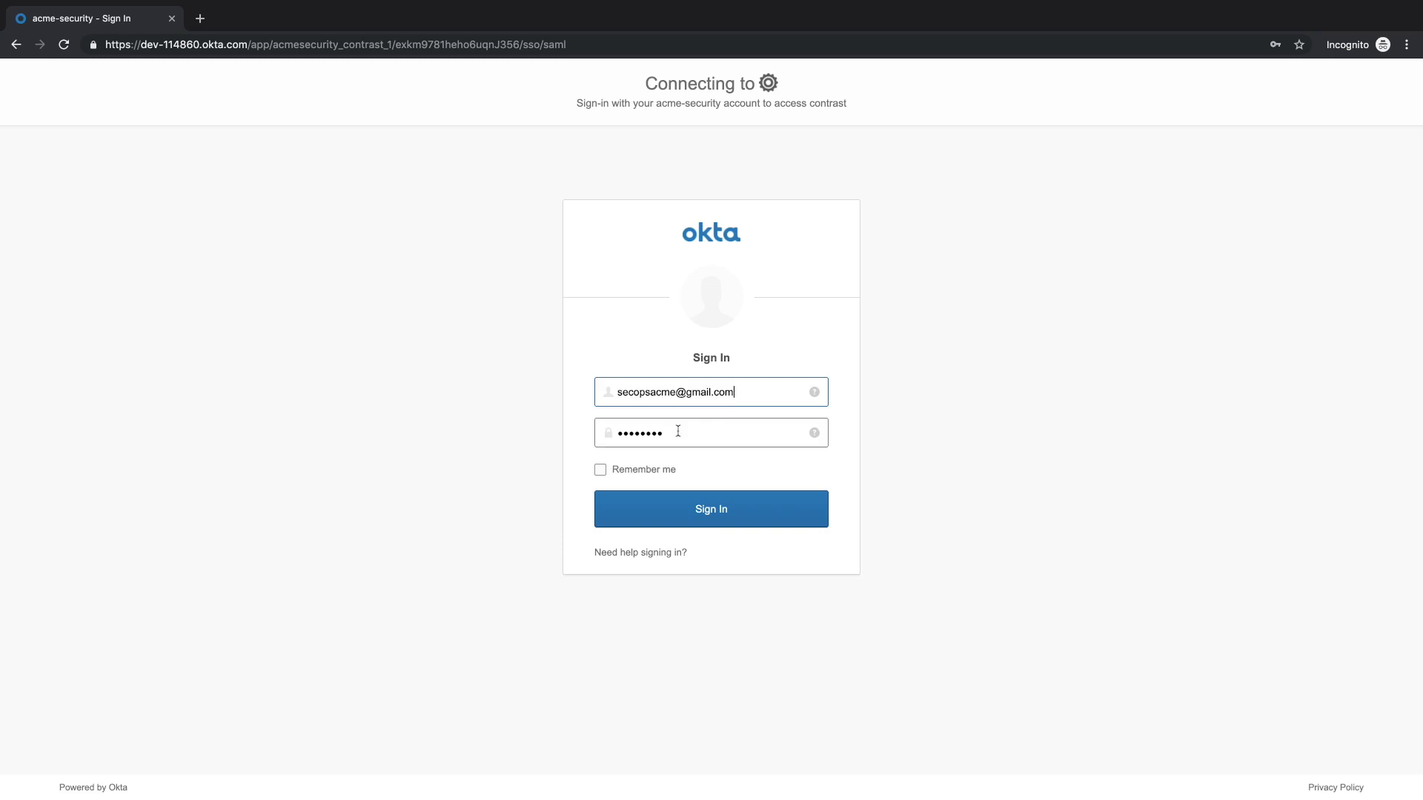
left_click(707, 508)
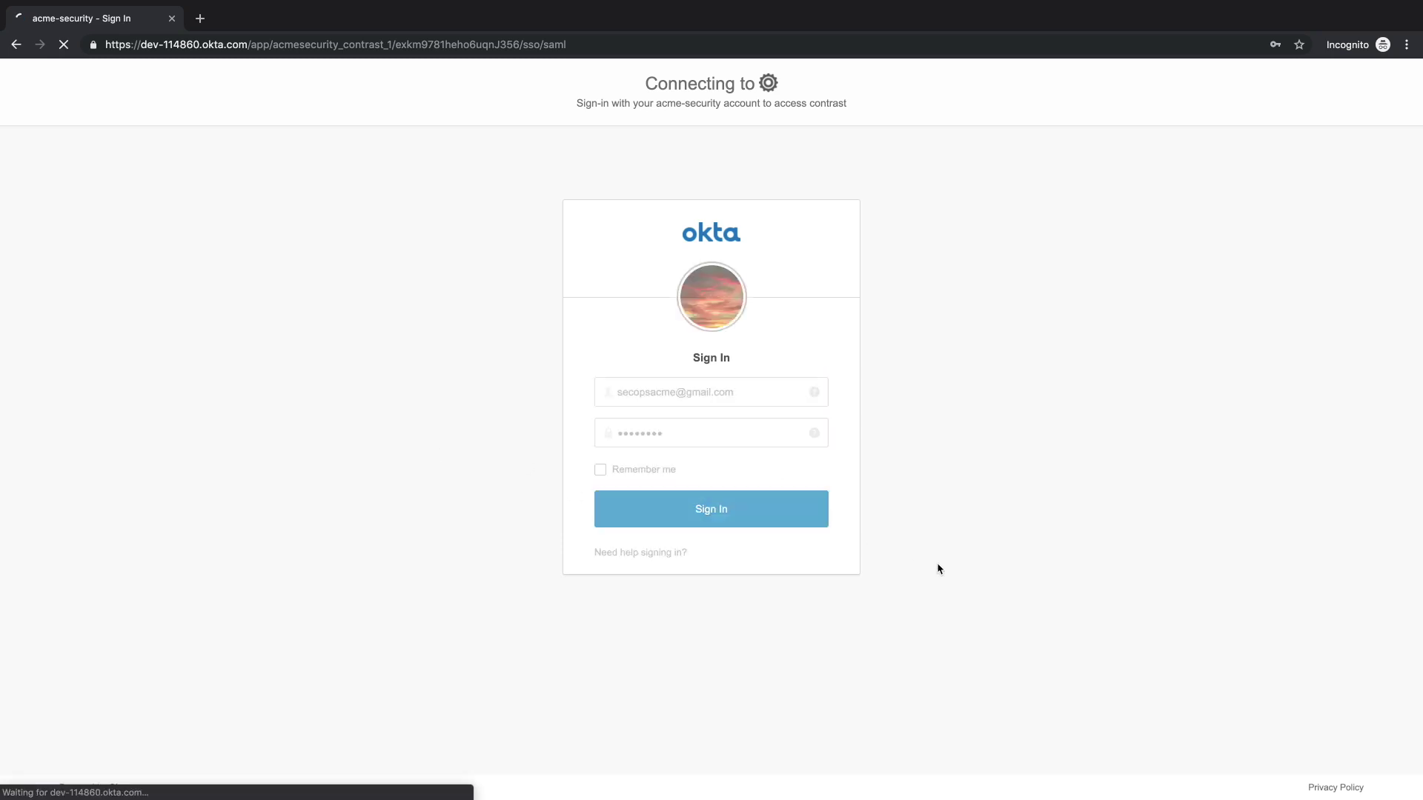